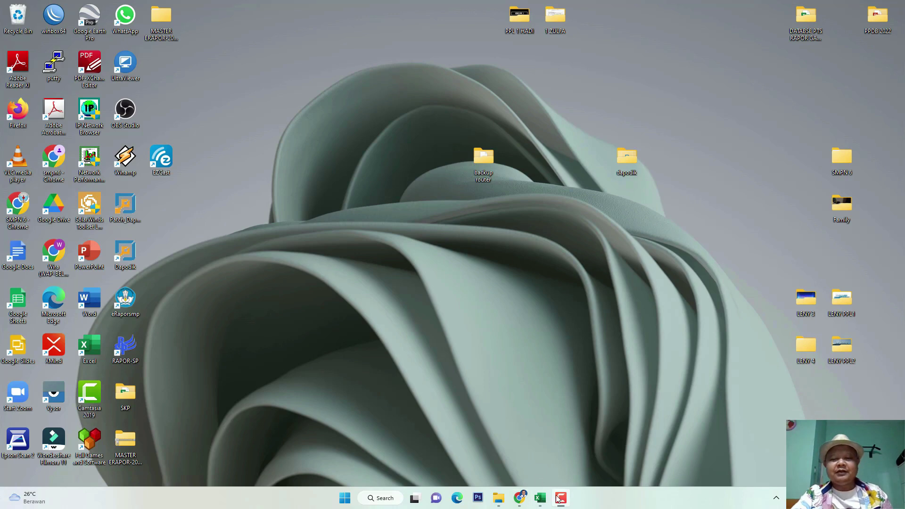
- Bring up the DATA KD KELAS 7 window from Excel's taskbar previews
{"action": "mouse_move", "coordinate": [539, 497]}
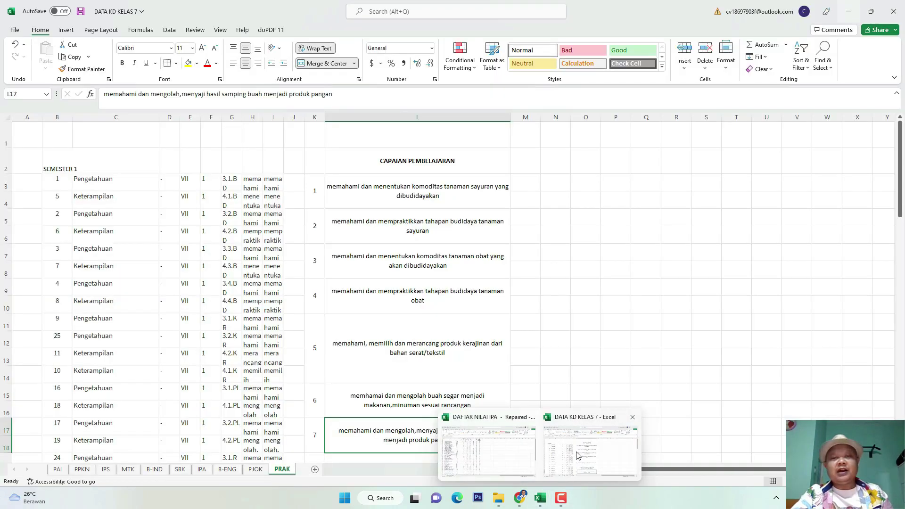
- Select and review the learning outcome cells on the PRAK sheet
{"action": "left_click", "coordinate": [576, 455]}
{"action": "left_click", "coordinate": [408, 255]}
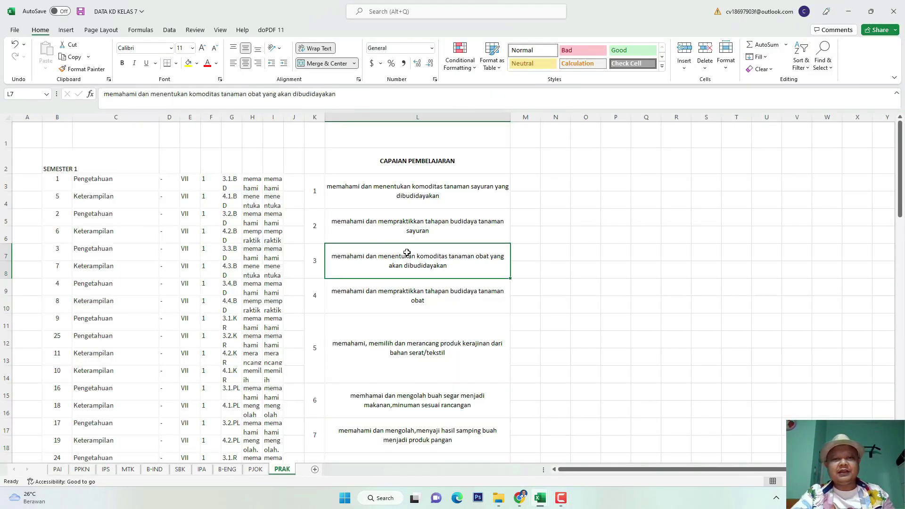
{"action": "scroll", "coordinate": [406, 254], "scroll_direction": "up", "scroll_amount": 3}
{"action": "key", "text": "Up"}
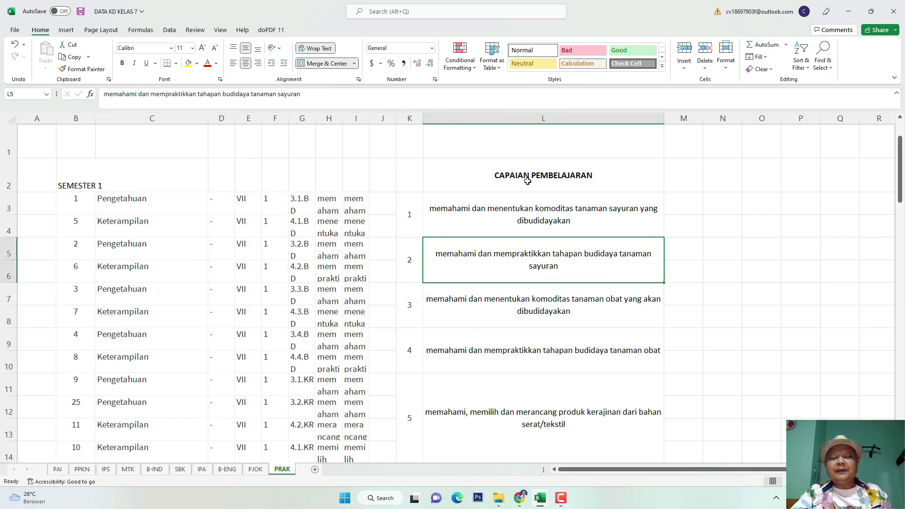
{"action": "key", "text": "shift+Down"}
{"action": "key", "text": "shift+Down"}
{"action": "key", "text": "Up"}
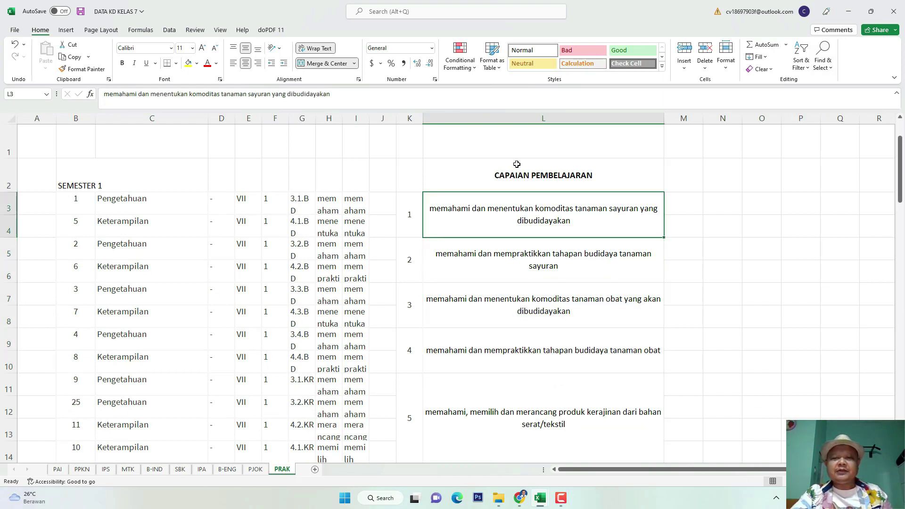
{"action": "key", "text": "shift+Down"}
{"action": "key", "text": "Right"}
{"action": "key", "text": "Right"}
{"action": "key", "text": "Right"}
{"action": "key", "text": "Down"}
{"action": "key", "text": "Down"}
{"action": "key", "text": "Down"}
{"action": "key", "text": "Down"}
{"action": "key", "text": "Down"}
{"action": "key", "text": "Down"}
{"action": "key", "text": "Down"}
{"action": "key", "text": "Down"}
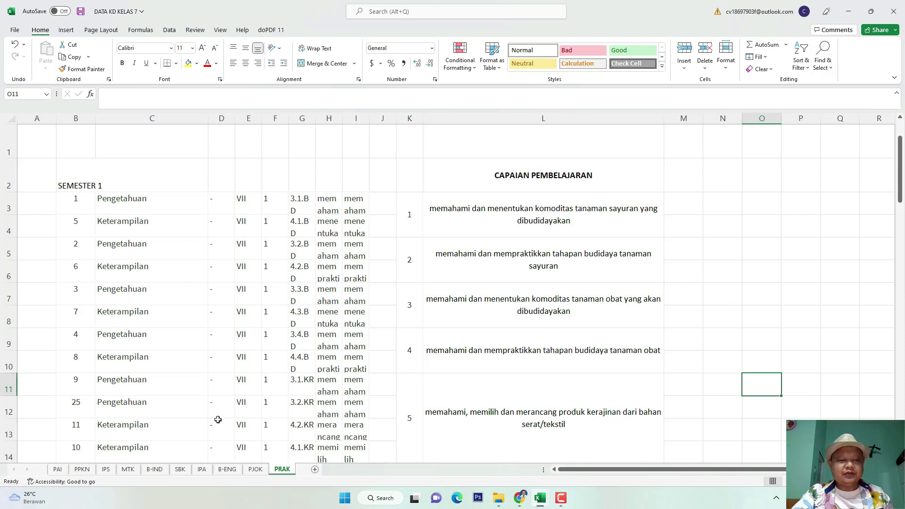
- Switch to the IPA sheet and step through its five CAPAIAN PEMBELAJARAN outcomes
{"action": "left_click", "coordinate": [201, 469]}
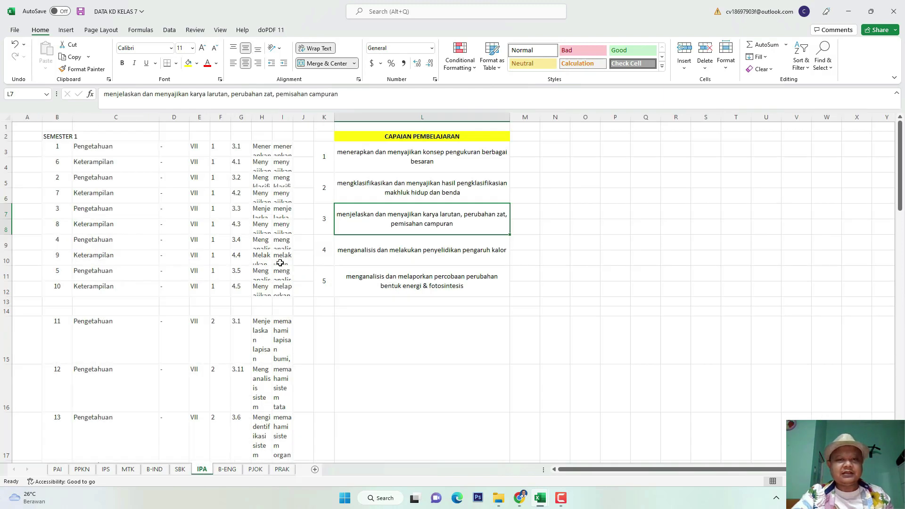
{"action": "scroll", "coordinate": [373, 245], "scroll_direction": "up", "scroll_amount": 1}
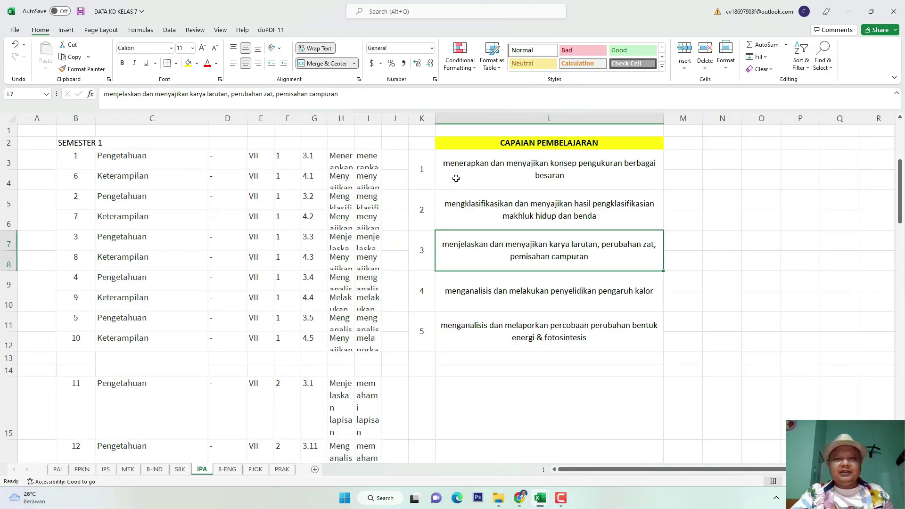
{"action": "key", "text": "Up"}
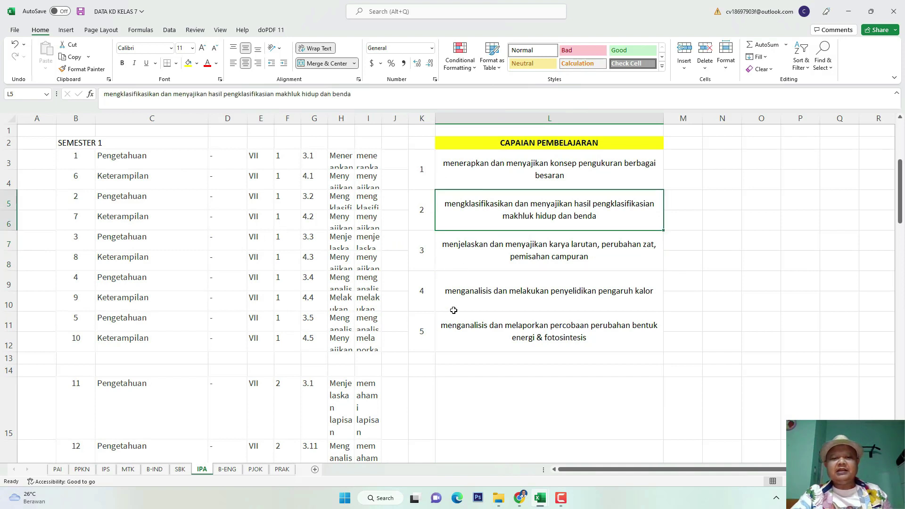
{"action": "key", "text": "Down"}
{"action": "key", "text": "Down"}
{"action": "key", "text": "Down"}
{"action": "key", "text": "Down"}
{"action": "key", "text": "Down"}
{"action": "key", "text": "Down"}
{"action": "key", "text": "Up"}
{"action": "key", "text": "Up"}
{"action": "key", "text": "Up"}
{"action": "key", "text": "Up"}
{"action": "key", "text": "Up"}
{"action": "key", "text": "Up"}
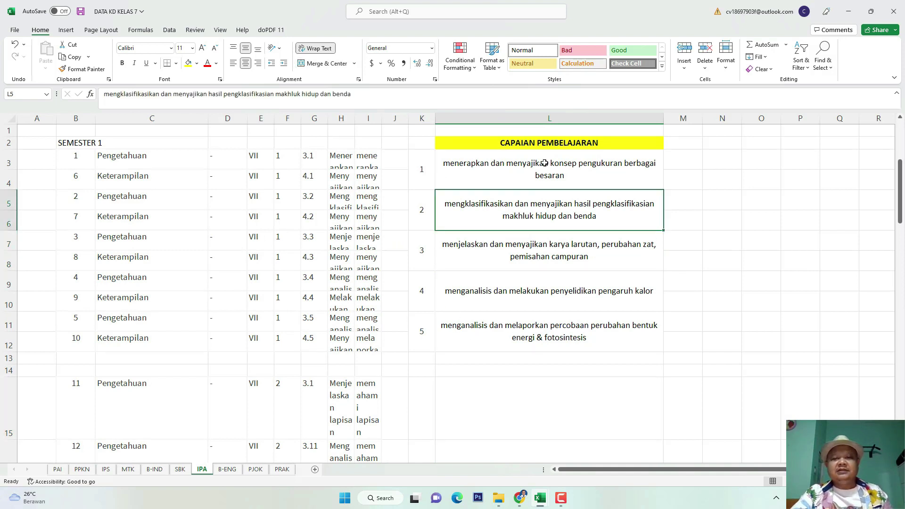
{"action": "key", "text": "Down"}
{"action": "key", "text": "Down"}
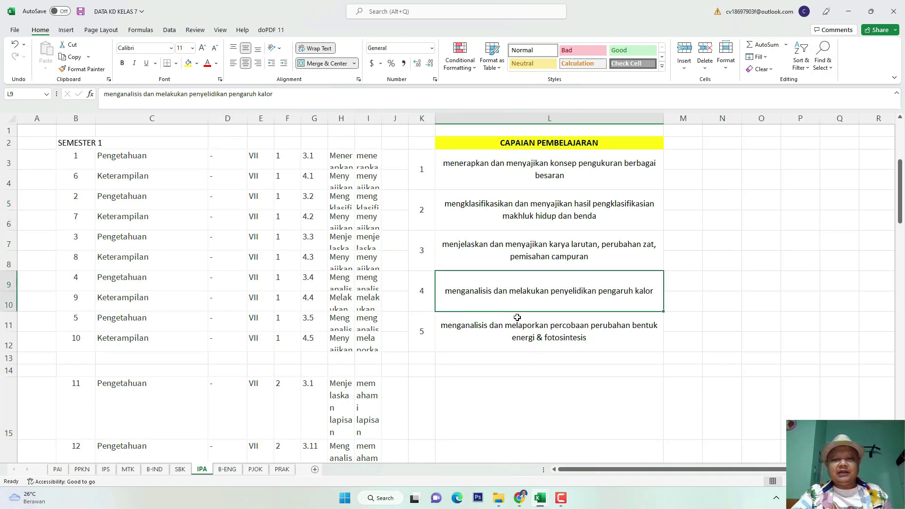
{"action": "key", "text": "Down"}
{"action": "key", "text": "Down"}
{"action": "key", "text": "Down"}
{"action": "key", "text": "Up"}
{"action": "key", "text": "Up"}
{"action": "key", "text": "Up"}
{"action": "key", "text": "Up"}
{"action": "key", "text": "Up"}
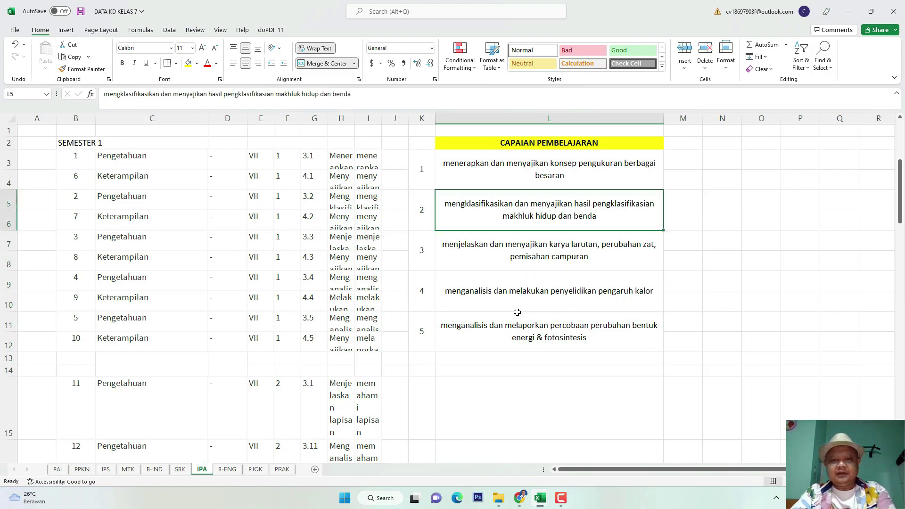
{"action": "scroll", "coordinate": [517, 312], "scroll_direction": "down", "scroll_amount": 1}
{"action": "key", "text": "Up"}
{"action": "key", "text": "Down"}
{"action": "key", "text": "Down"}
{"action": "key", "text": "Down"}
{"action": "key", "text": "Down"}
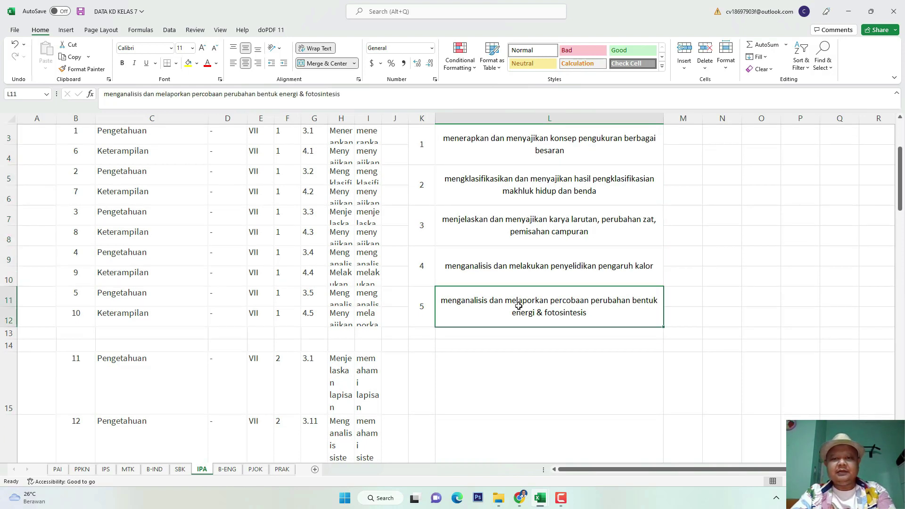
{"action": "key", "text": "Up"}
{"action": "key", "text": "Up"}
{"action": "key", "text": "Up"}
{"action": "key", "text": "Up"}
{"action": "key", "text": "Up"}
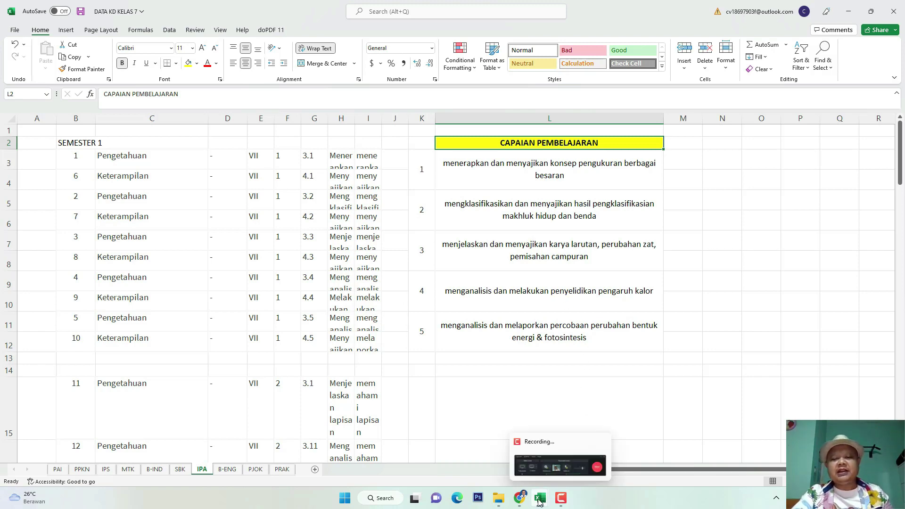
- Switch to the DAFTAR NILAI IPA - Repaired workbook and select the KD1–KD5 columns together
{"action": "mouse_move", "coordinate": [538, 500]}
{"action": "left_click", "coordinate": [501, 436]}
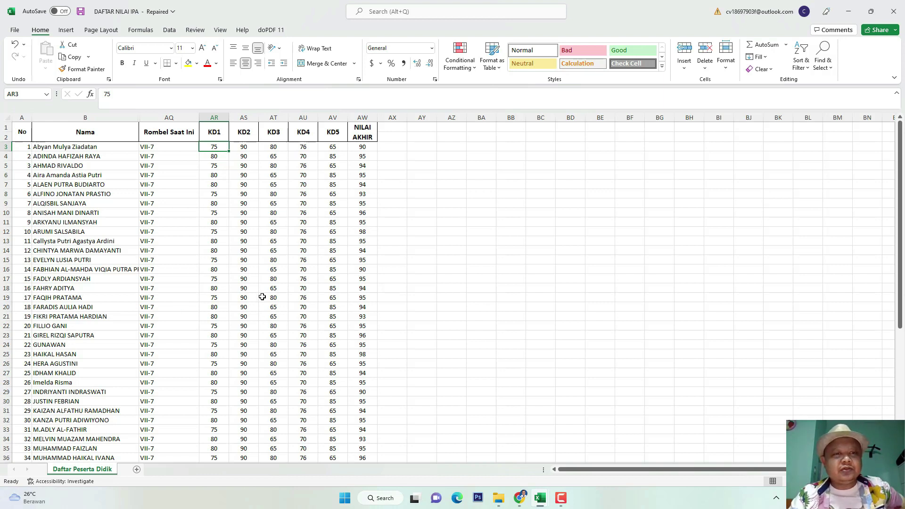
{"action": "left_click", "coordinate": [215, 115]}
{"action": "left_click", "coordinate": [338, 118]}
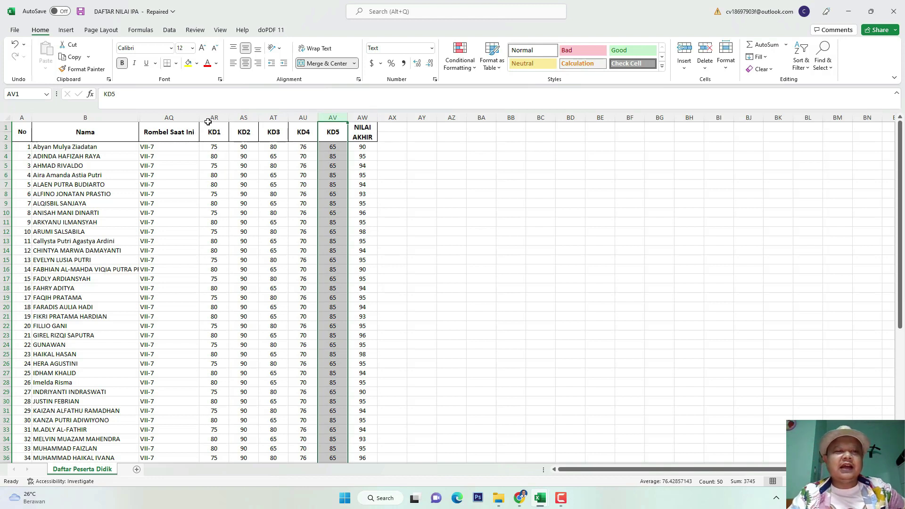
{"action": "left_click_drag", "start_coordinate": [214, 117], "coordinate": [333, 118]}
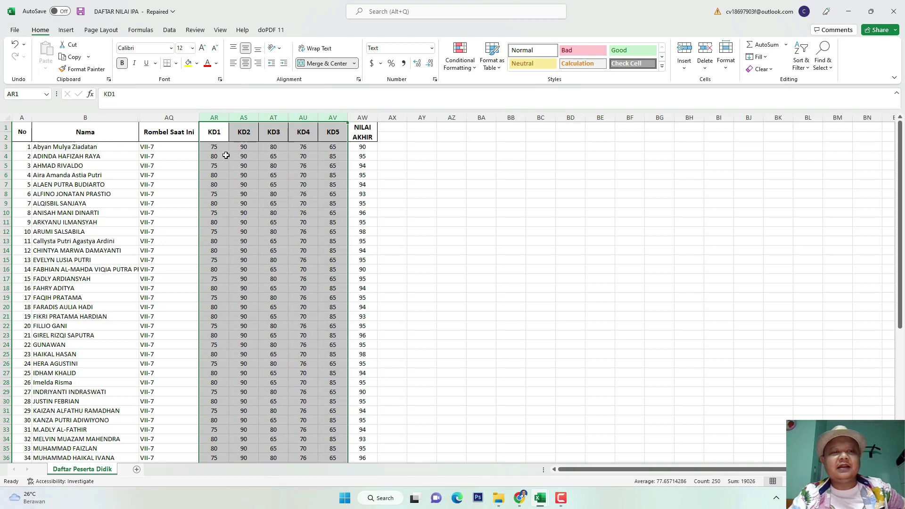
- Review KD1 through KD5 and NILAI AKHIR one by one, ending on the first student's grade, 90
{"action": "left_click", "coordinate": [215, 117]}
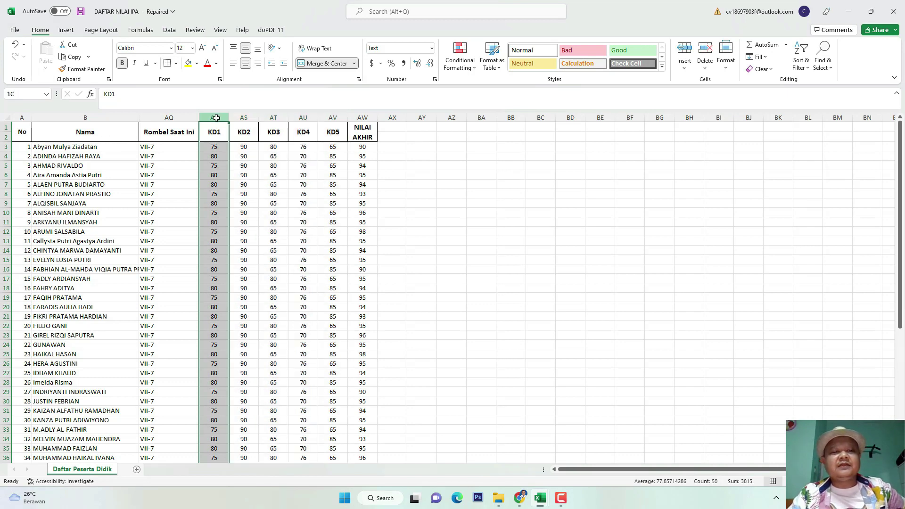
{"action": "left_click", "coordinate": [250, 115]}
{"action": "left_click", "coordinate": [274, 117]}
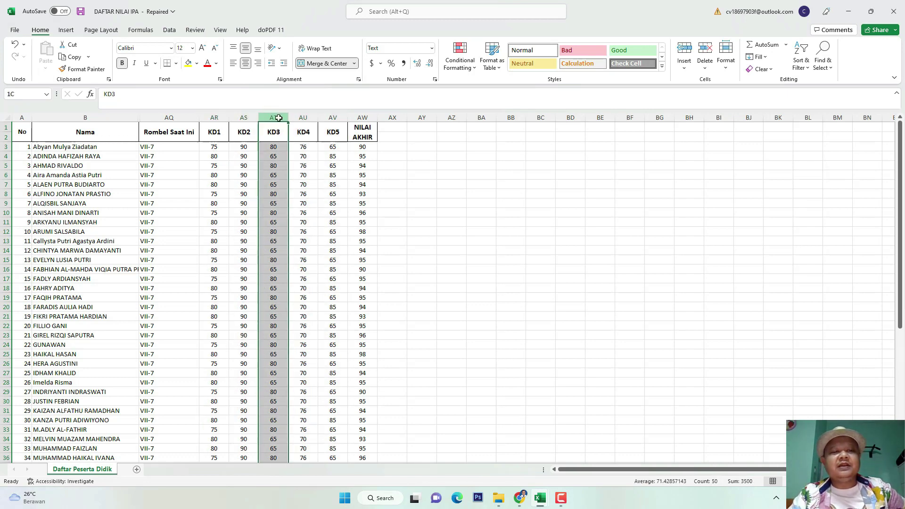
{"action": "left_click", "coordinate": [303, 117]}
{"action": "left_click", "coordinate": [333, 117]}
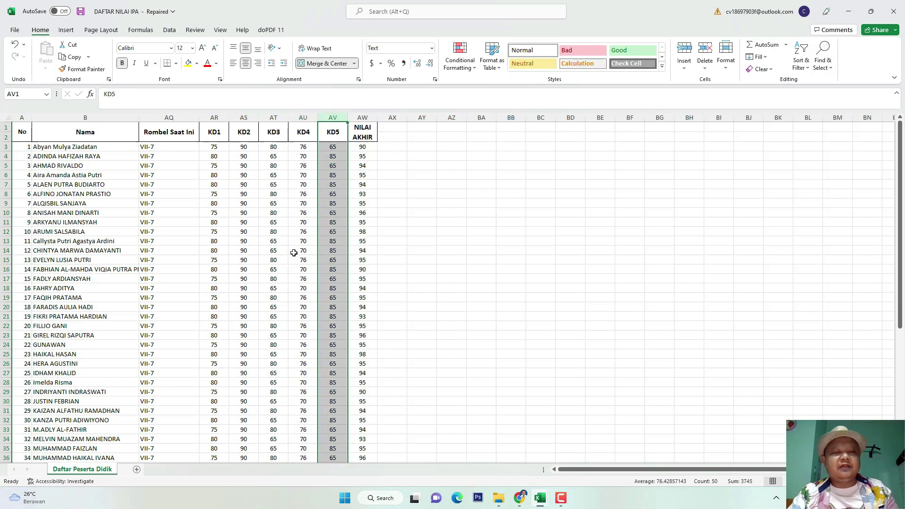
{"action": "scroll", "coordinate": [294, 253], "scroll_direction": "up", "scroll_amount": 3}
{"action": "left_click", "coordinate": [280, 119]}
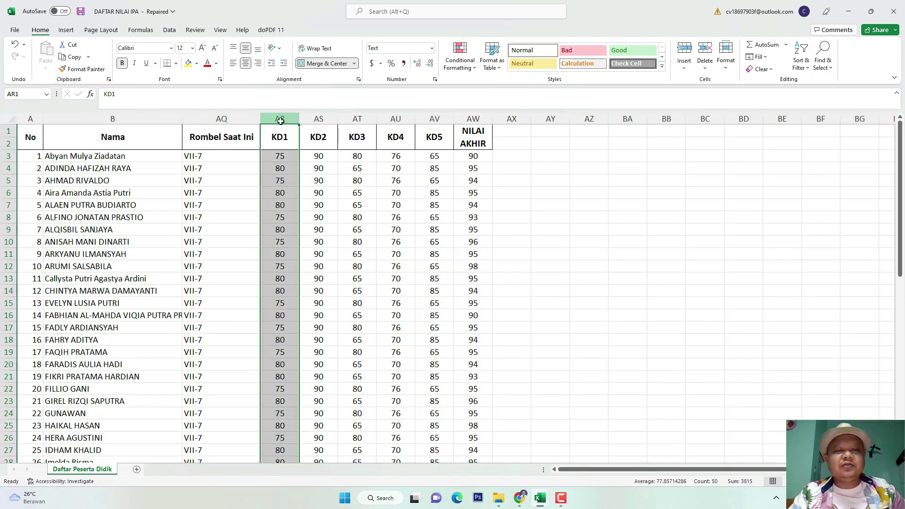
{"action": "left_click", "coordinate": [429, 119]}
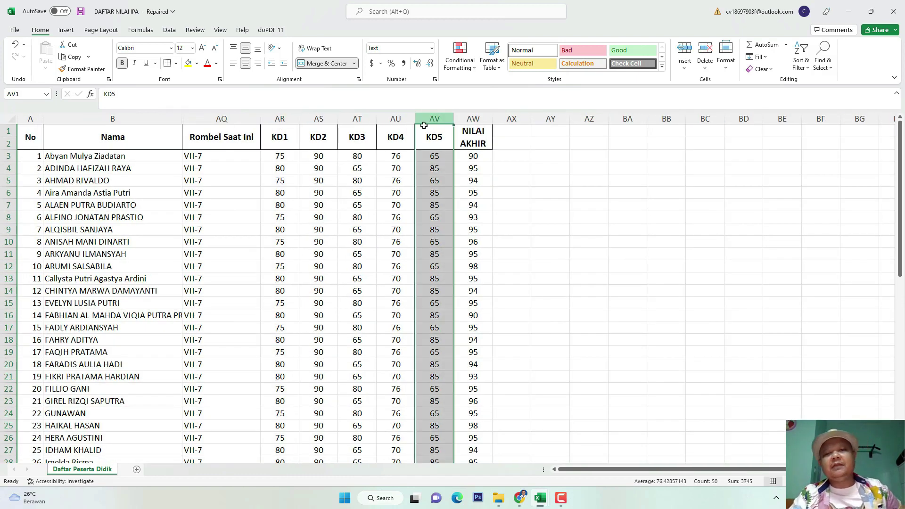
{"action": "left_click", "coordinate": [470, 120]}
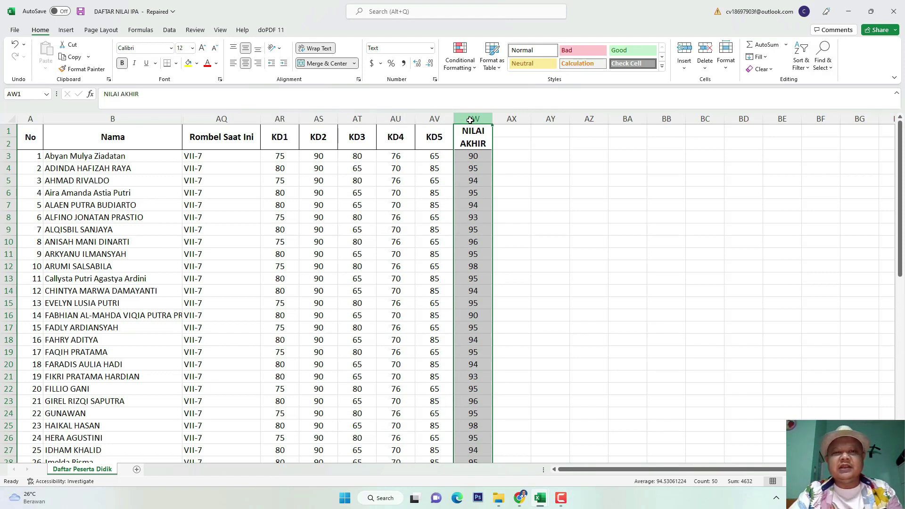
{"action": "left_click", "coordinate": [473, 159]}
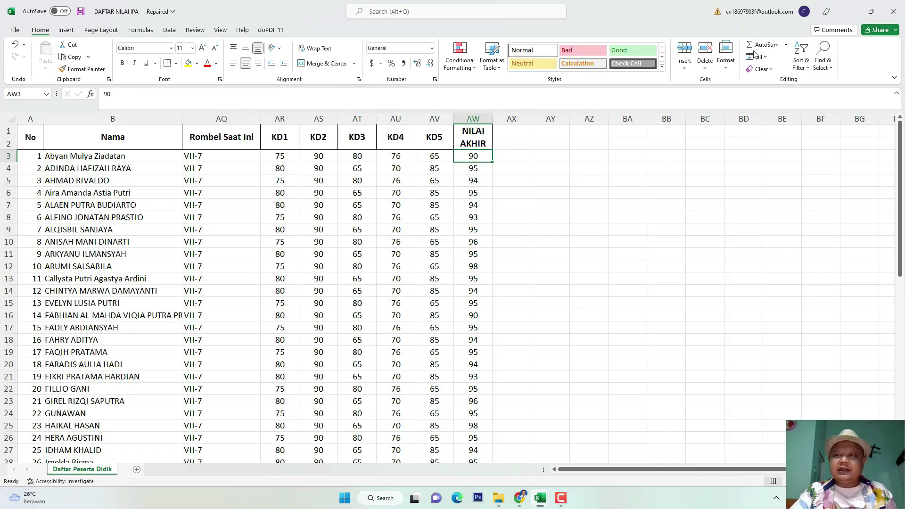
- Minimize Excel and bring up the Rapor SP page in Chrome
{"action": "left_click", "coordinate": [847, 12]}
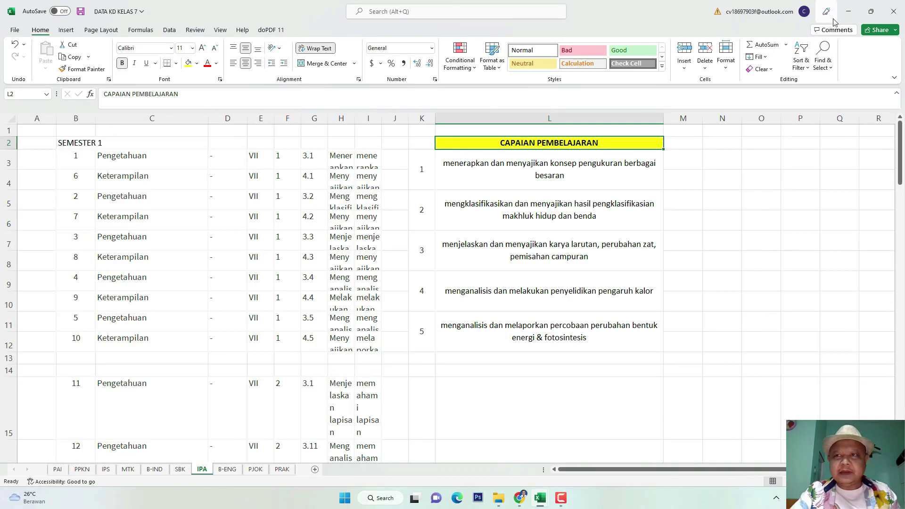
{"action": "left_click", "coordinate": [849, 12]}
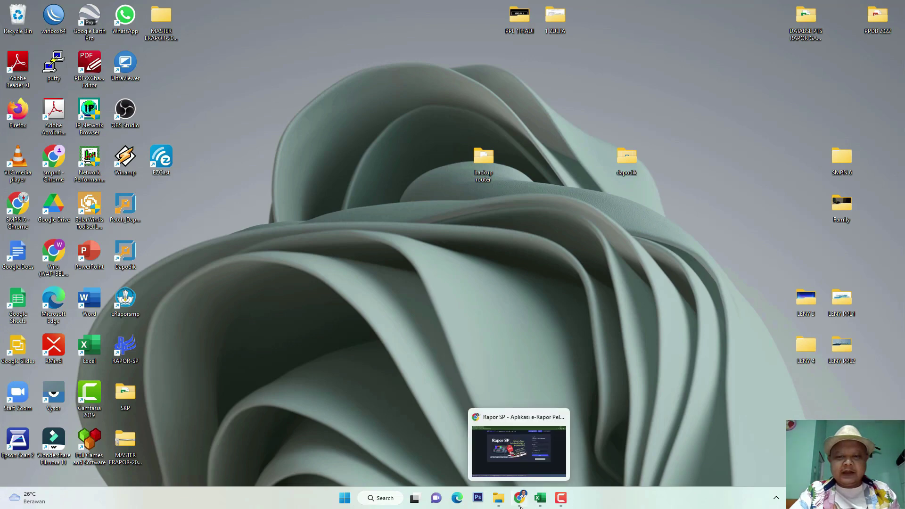
{"action": "left_click", "coordinate": [520, 504]}
- Sign in with the teacher's user name and password and open SMP NEGERI 6 TANGERANG SELATAN
{"action": "left_click", "coordinate": [643, 160]}
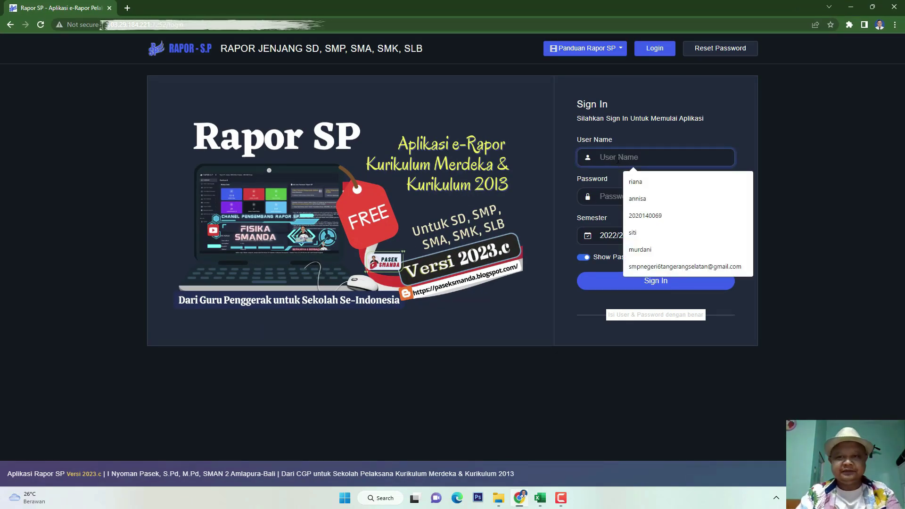
{"action": "type", "text": "siti"}
{"action": "key", "text": "Tab"}
{"action": "type", "text": "s"}
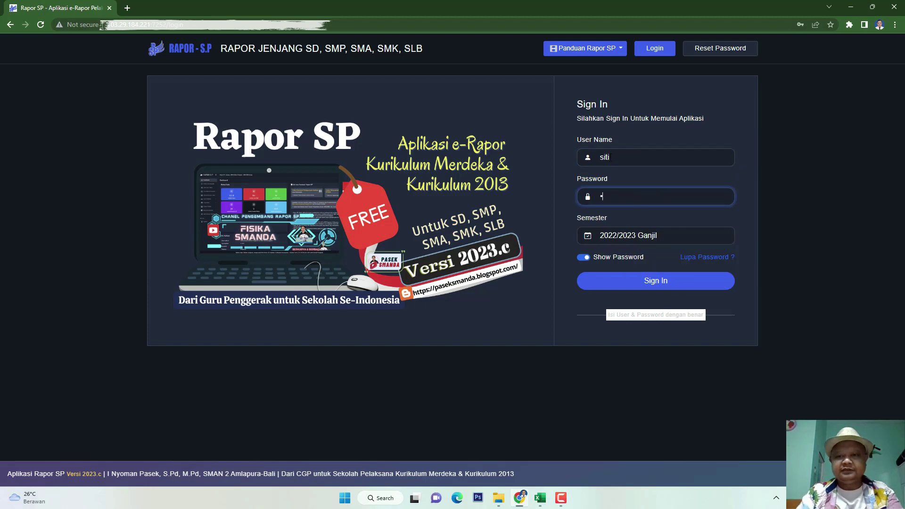
{"action": "left_click", "coordinate": [664, 281]}
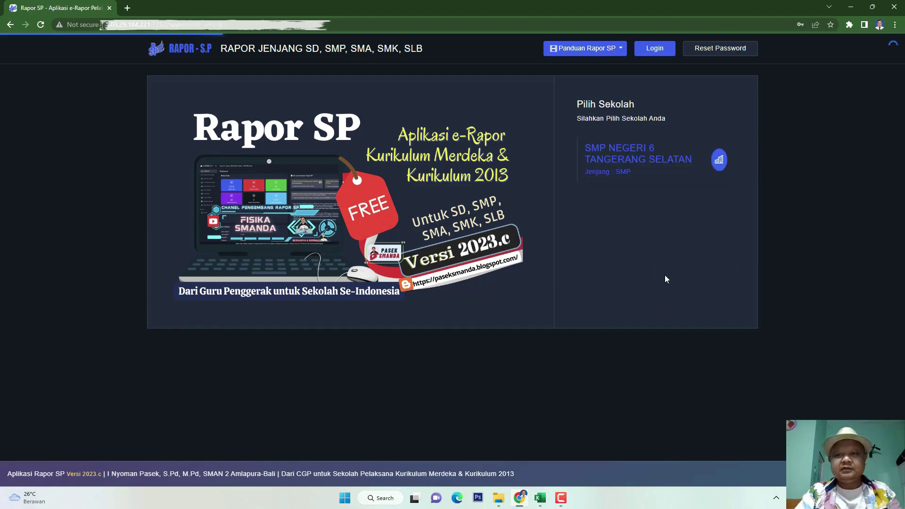
{"action": "left_click", "coordinate": [622, 172]}
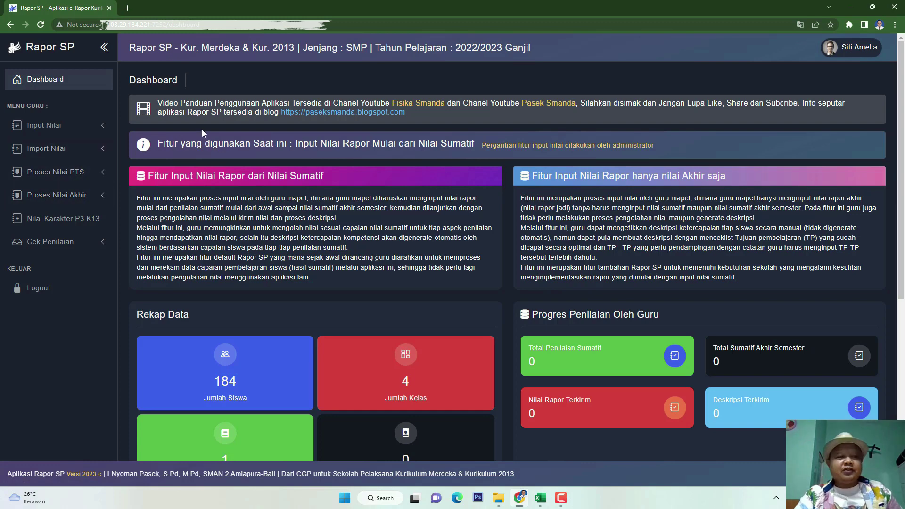
- Go to Import Nilai > Download Format and choose class VII-7, IPA, Semester 1
{"action": "left_click", "coordinate": [83, 150]}
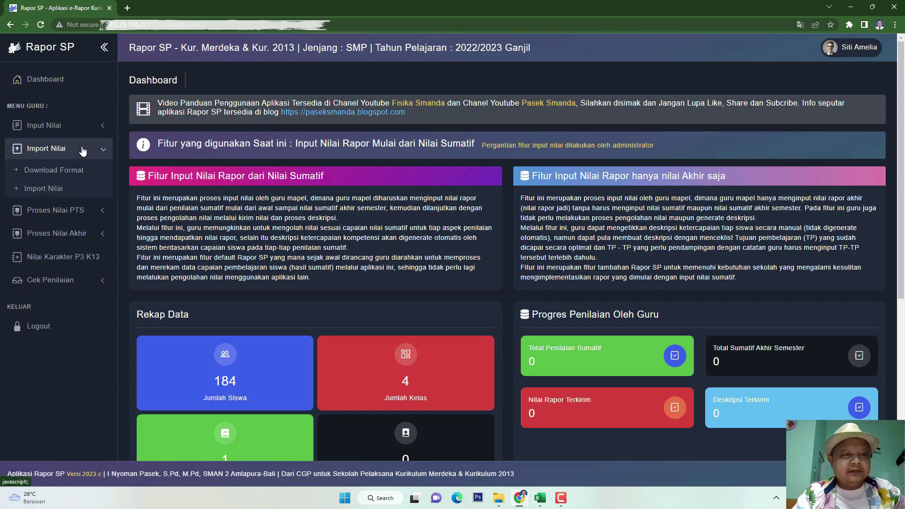
{"action": "left_click", "coordinate": [74, 175]}
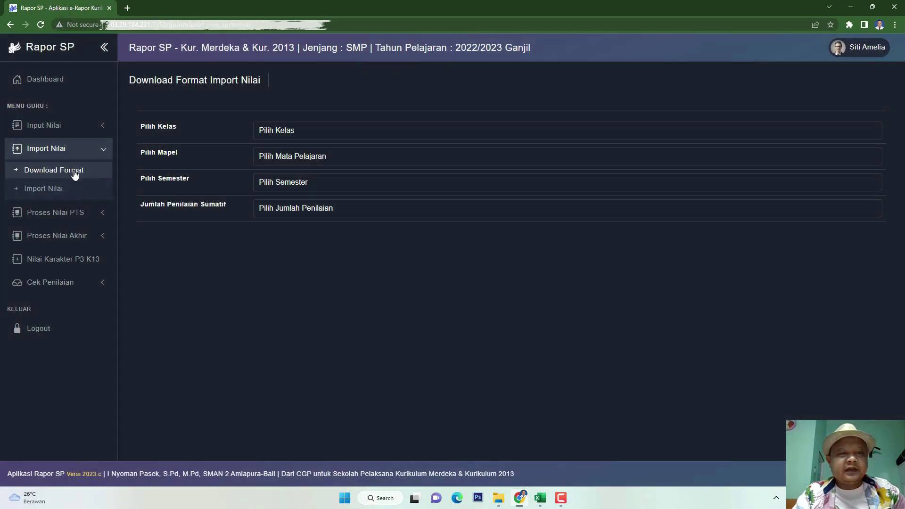
{"action": "left_click", "coordinate": [306, 134]}
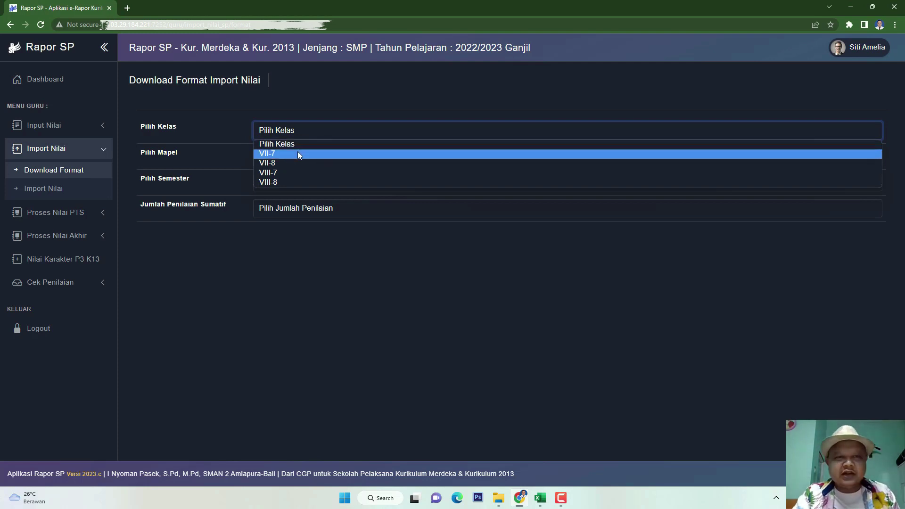
{"action": "left_click", "coordinate": [298, 153]}
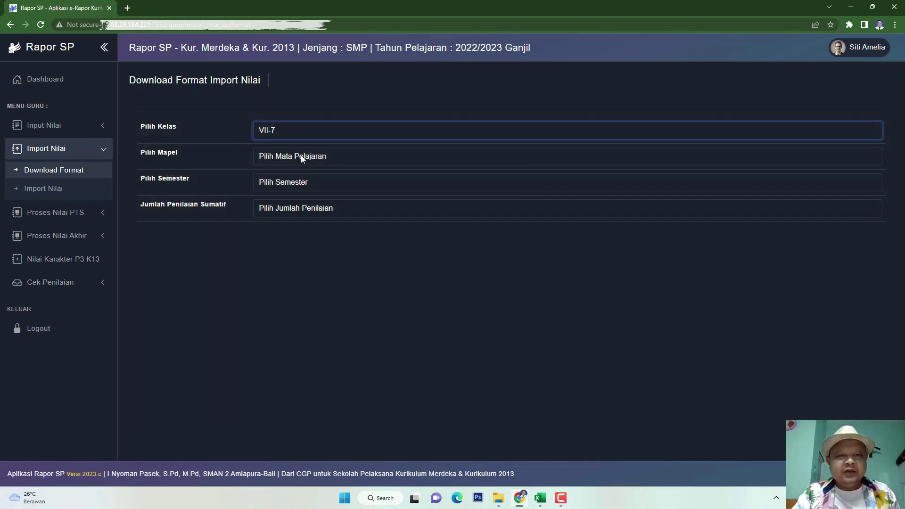
{"action": "left_click", "coordinate": [301, 156]}
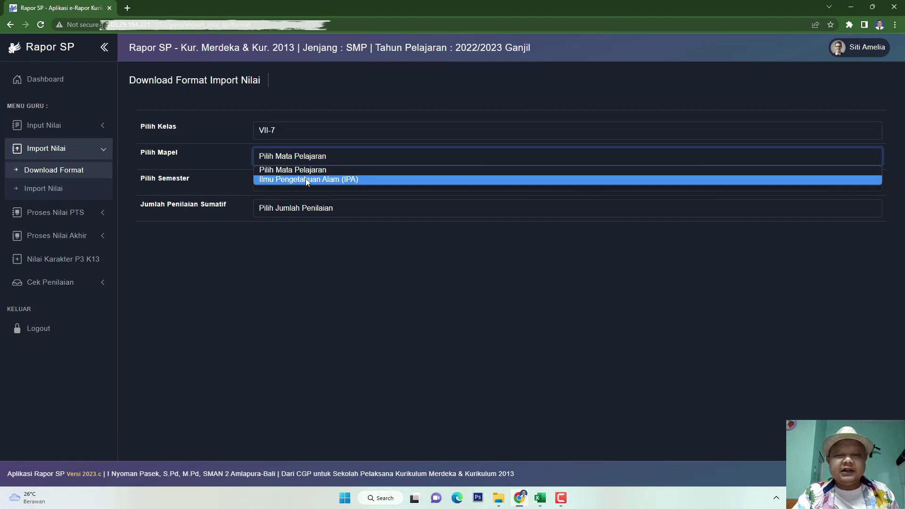
{"action": "left_click", "coordinate": [306, 179]}
{"action": "left_click", "coordinate": [305, 183]}
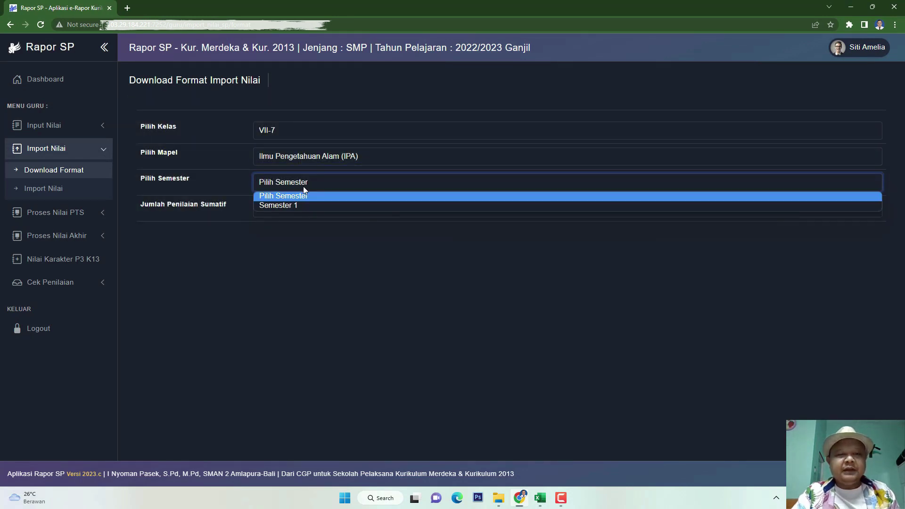
{"action": "left_click", "coordinate": [305, 205]}
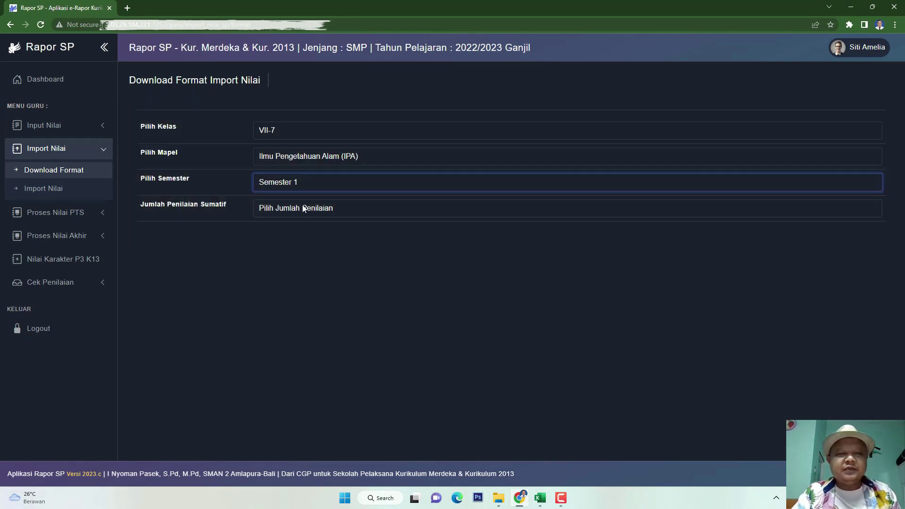
- Set the number of summative assessments to 5, listing Sumatif Ke 1–5
{"action": "left_click", "coordinate": [303, 208]}
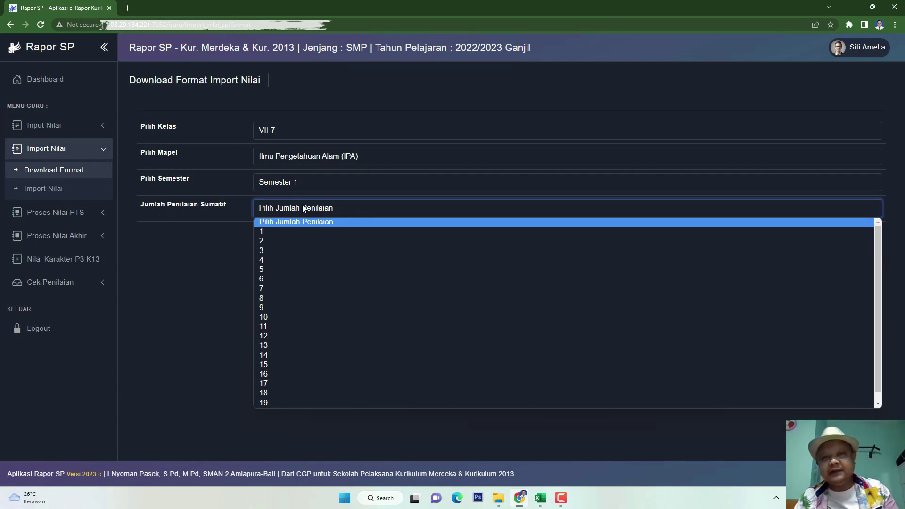
{"action": "left_click", "coordinate": [283, 273]}
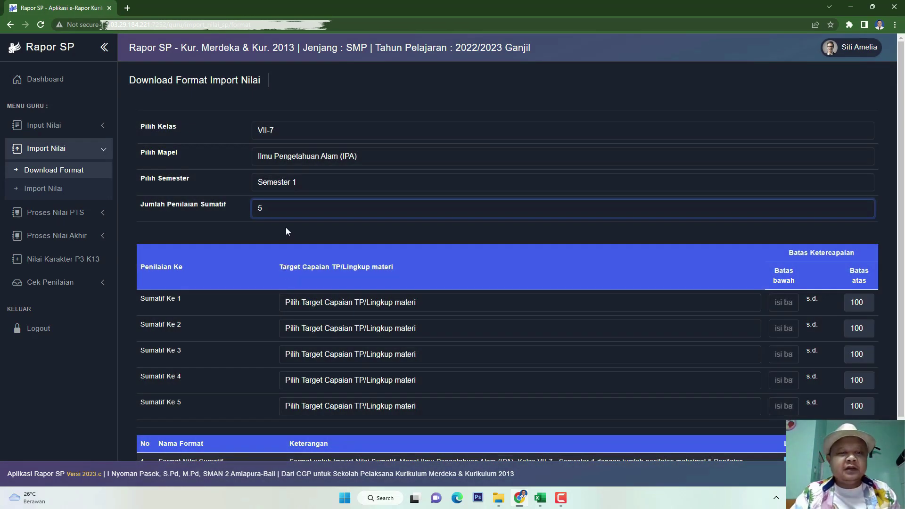
{"action": "scroll", "coordinate": [286, 229], "scroll_direction": "down", "scroll_amount": 1}
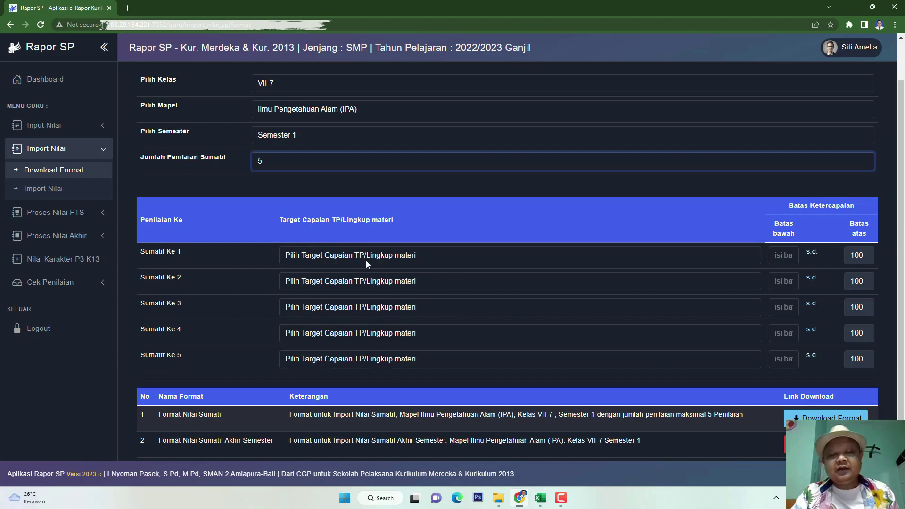
{"action": "left_click", "coordinate": [397, 255]}
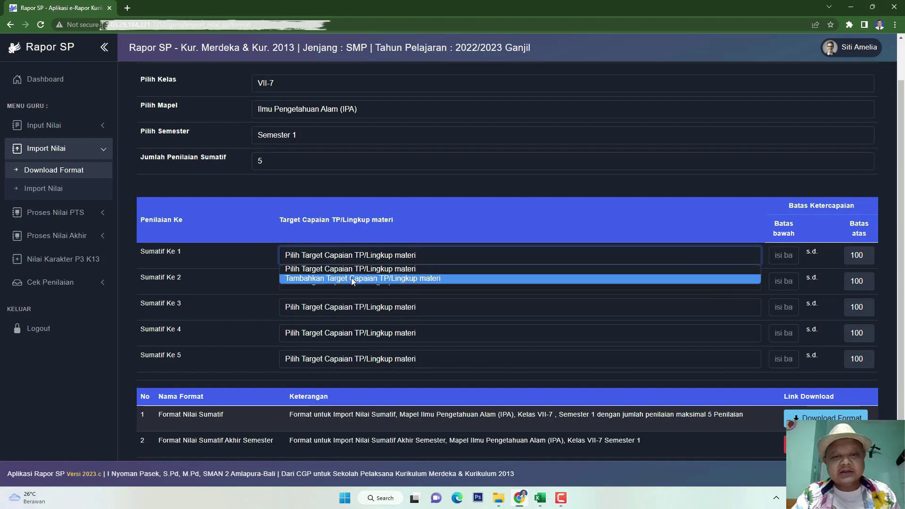
- Start a new learning target with code 1 and copy cell L3 from DATA KD KELAS 7
{"action": "left_click", "coordinate": [408, 279]}
{"action": "left_click", "coordinate": [461, 95]}
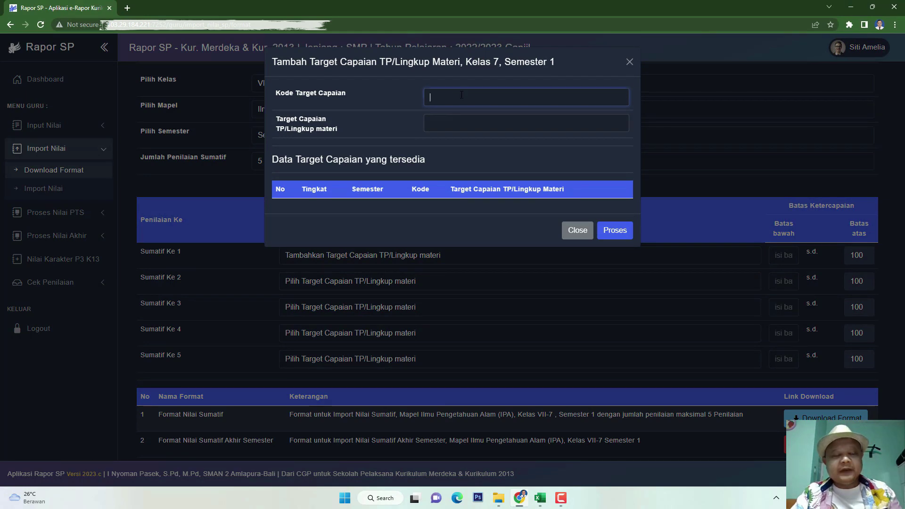
{"action": "left_click", "coordinate": [456, 128]}
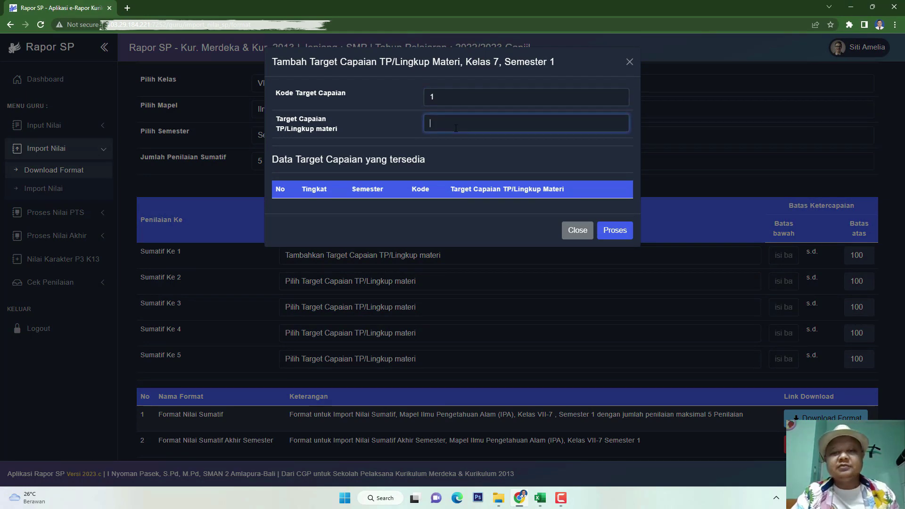
{"action": "mouse_move", "coordinate": [540, 498]}
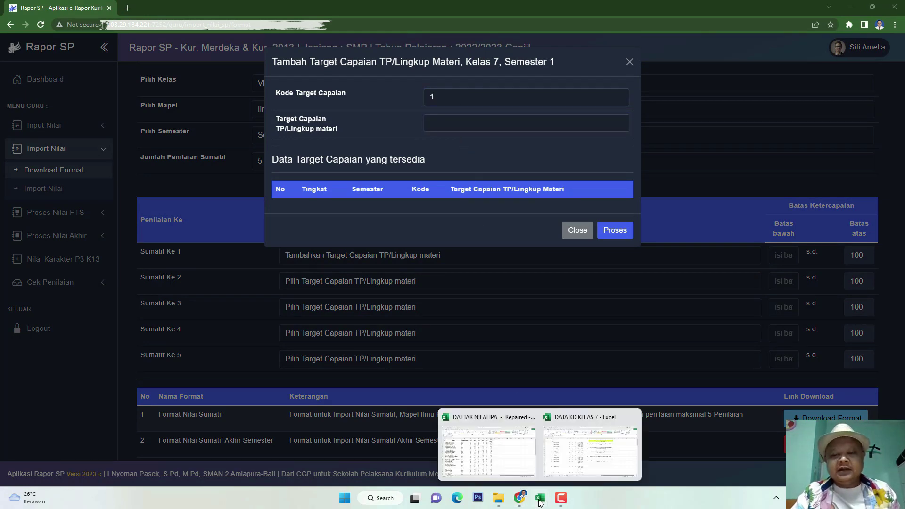
{"action": "left_click", "coordinate": [571, 461]}
{"action": "left_click", "coordinate": [471, 164]}
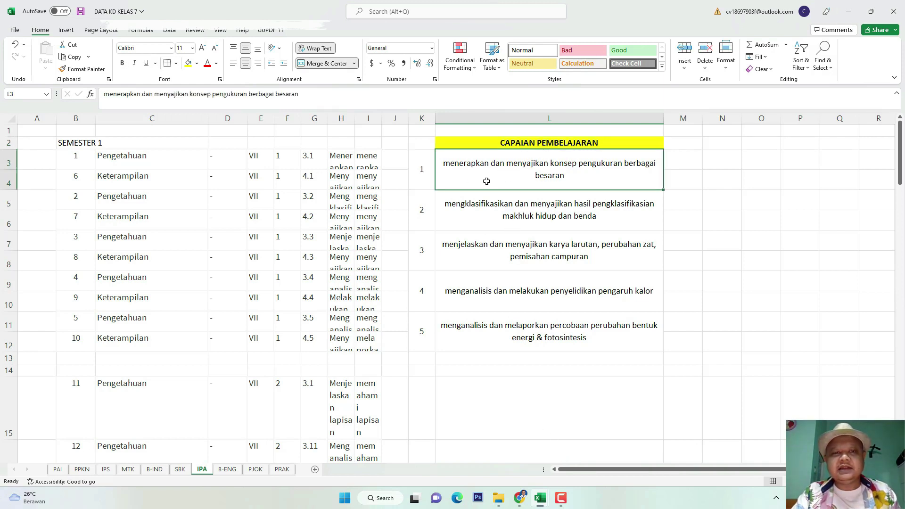
{"action": "right_click", "coordinate": [532, 167]}
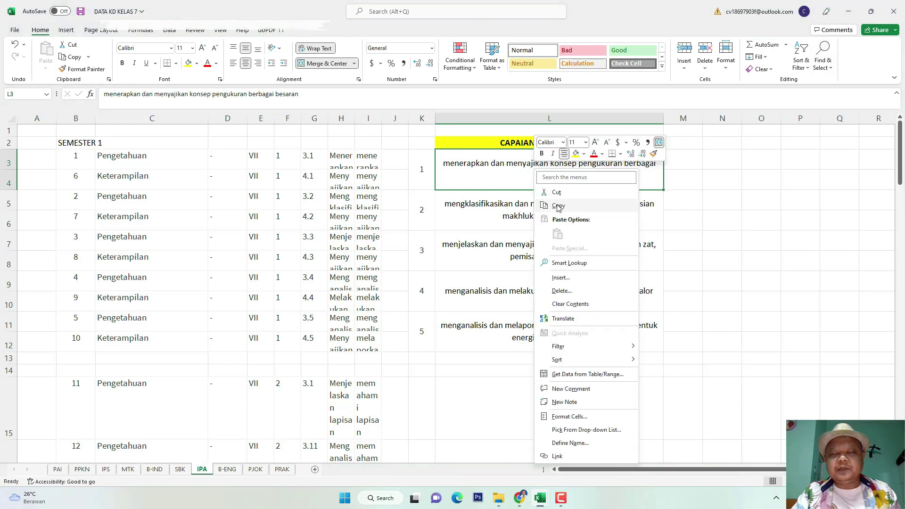
{"action": "left_click", "coordinate": [557, 206]}
- Paste 'menerapkan dan menyajikan konsep pengukuran berbagai besaran' as the description and save target 1
{"action": "left_click", "coordinate": [519, 498]}
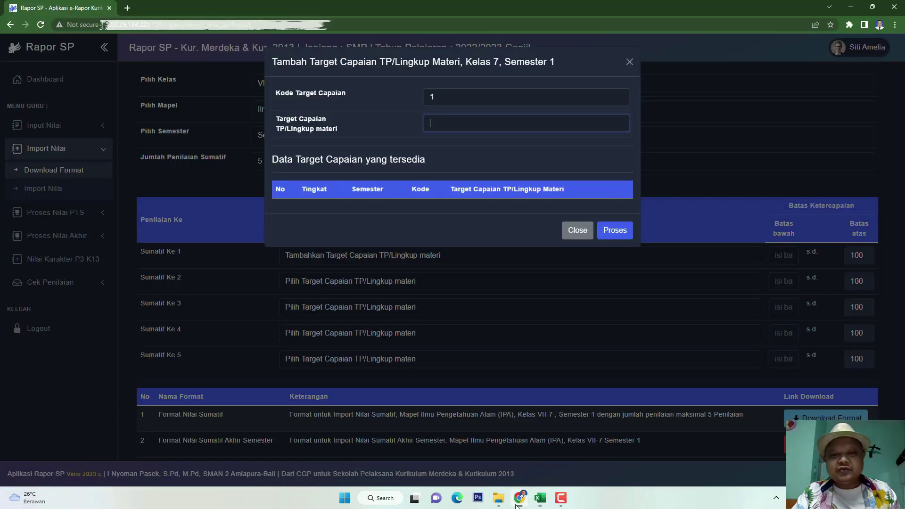
{"action": "right_click", "coordinate": [456, 126]}
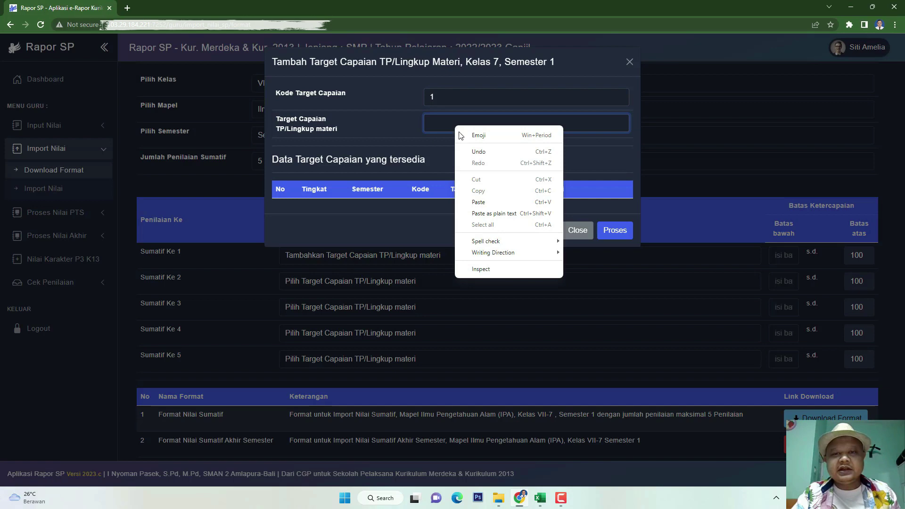
{"action": "left_click", "coordinate": [481, 201]}
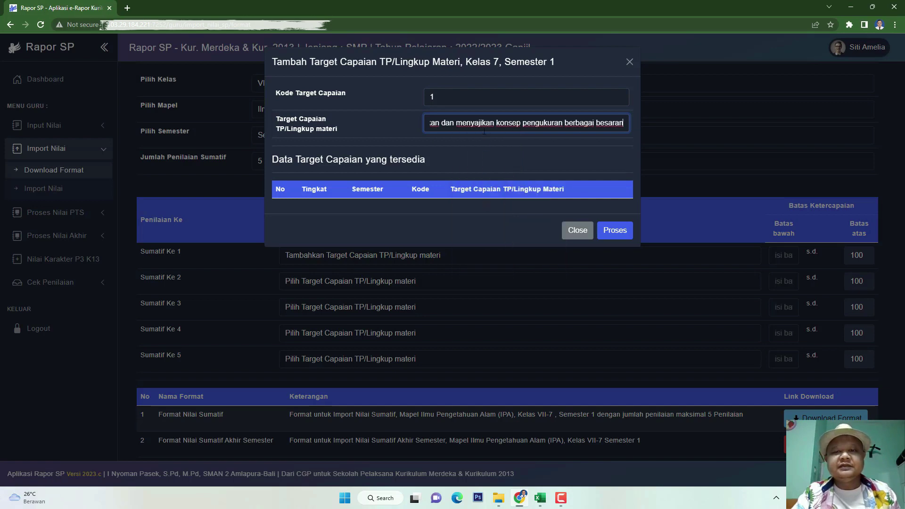
{"action": "left_click", "coordinate": [615, 231]}
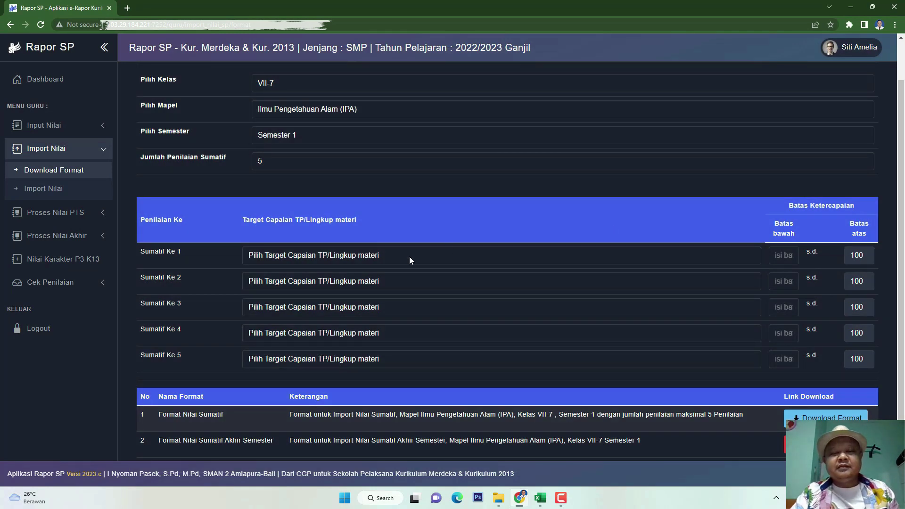
{"action": "left_click", "coordinate": [408, 257]}
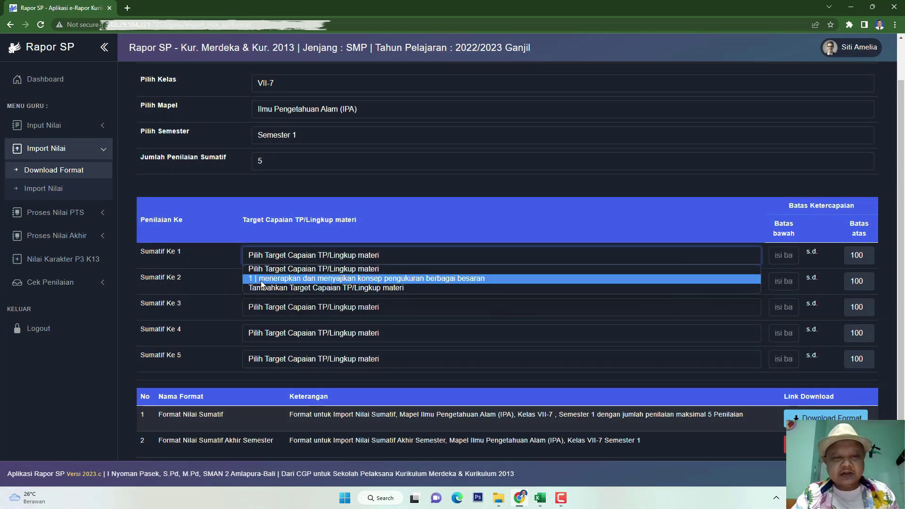
- Add target code 2 using cell L5's text 'mengklasifikasikan dan menyajikan hasil pengklasifikasian makhluk hidup dan benda'
{"action": "left_click", "coordinate": [298, 288]}
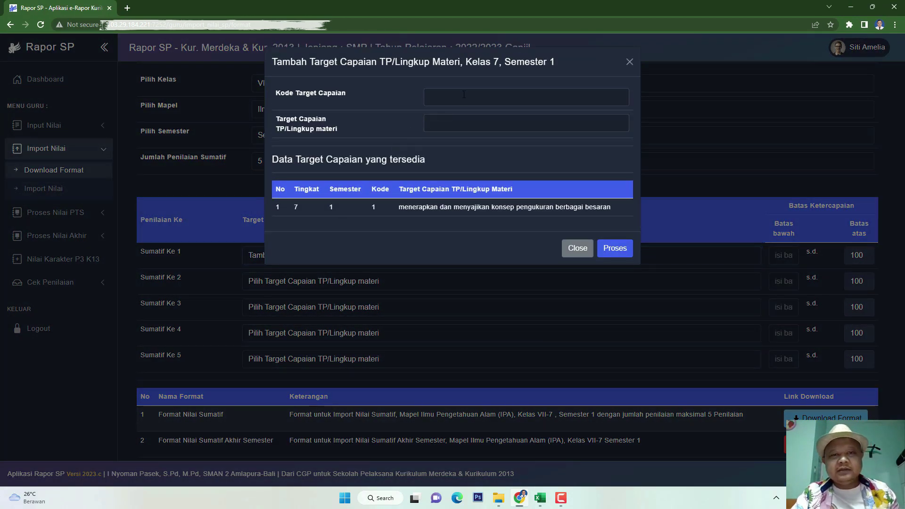
{"action": "left_click", "coordinate": [465, 93]}
{"action": "left_click", "coordinate": [457, 128]}
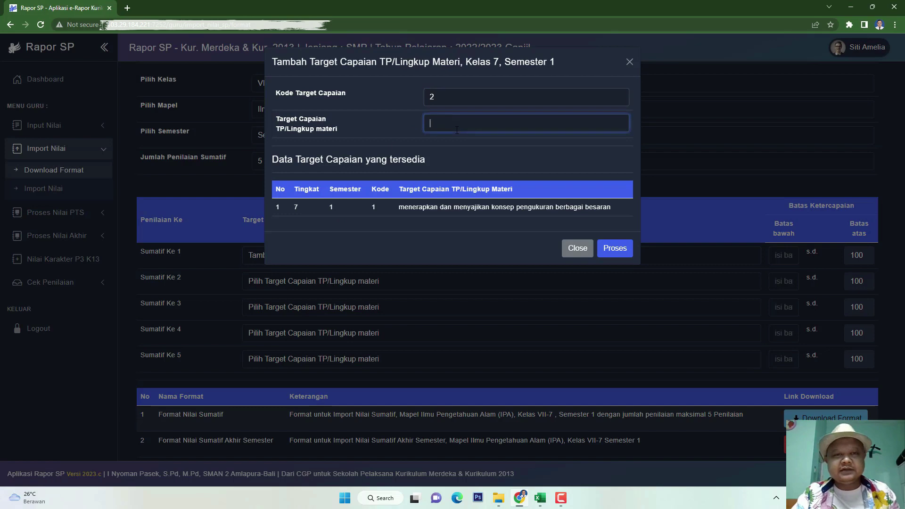
{"action": "mouse_move", "coordinate": [536, 504]}
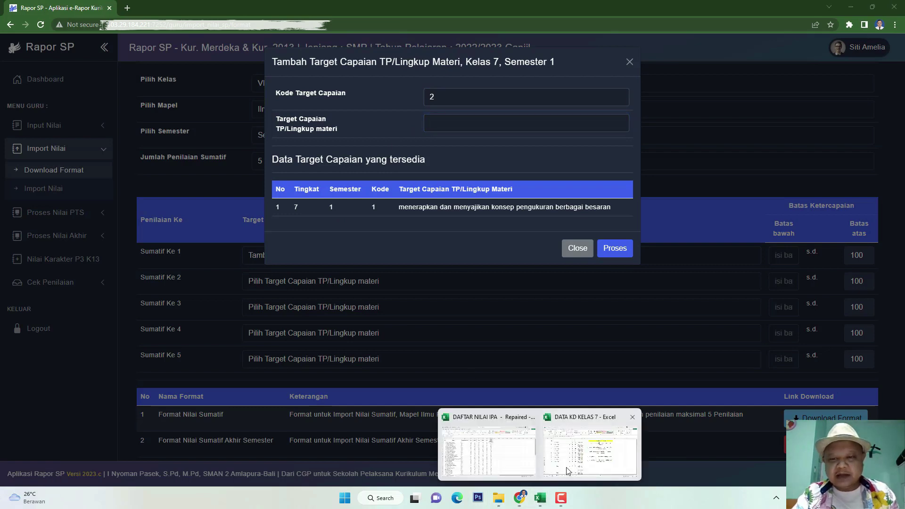
{"action": "left_click", "coordinate": [588, 457]}
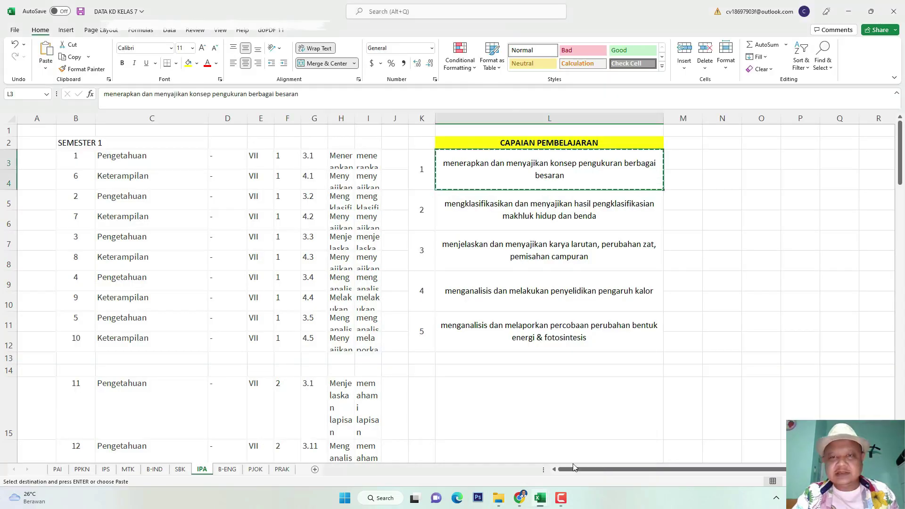
{"action": "left_click", "coordinate": [549, 211]}
{"action": "right_click", "coordinate": [561, 192]}
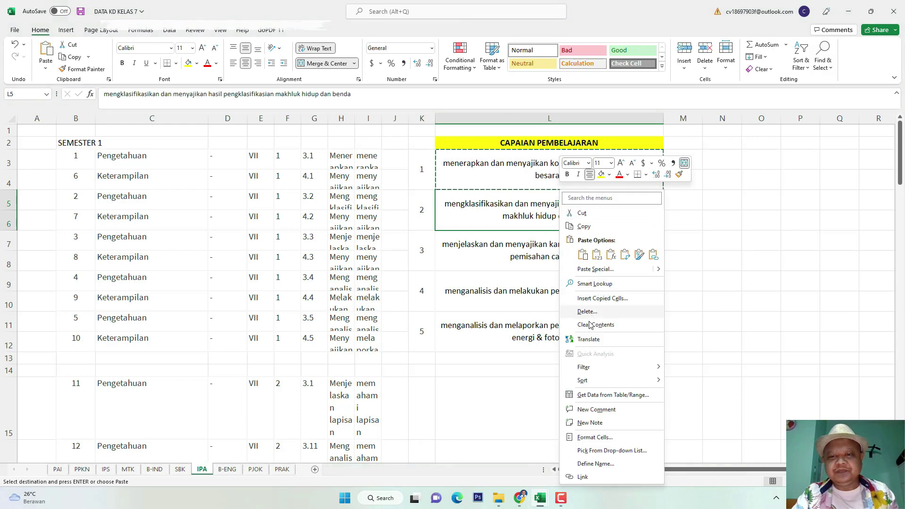
{"action": "left_click", "coordinate": [519, 497]}
{"action": "right_click", "coordinate": [457, 126]}
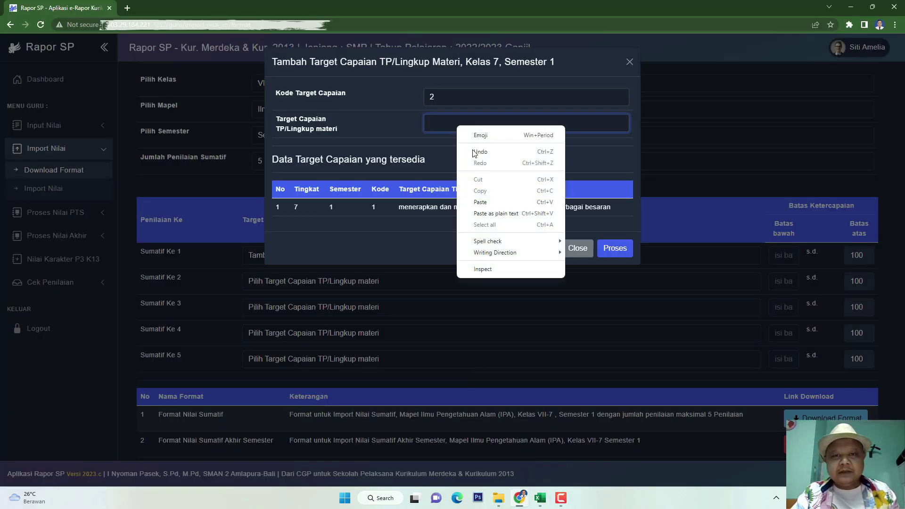
{"action": "left_click", "coordinate": [489, 201]}
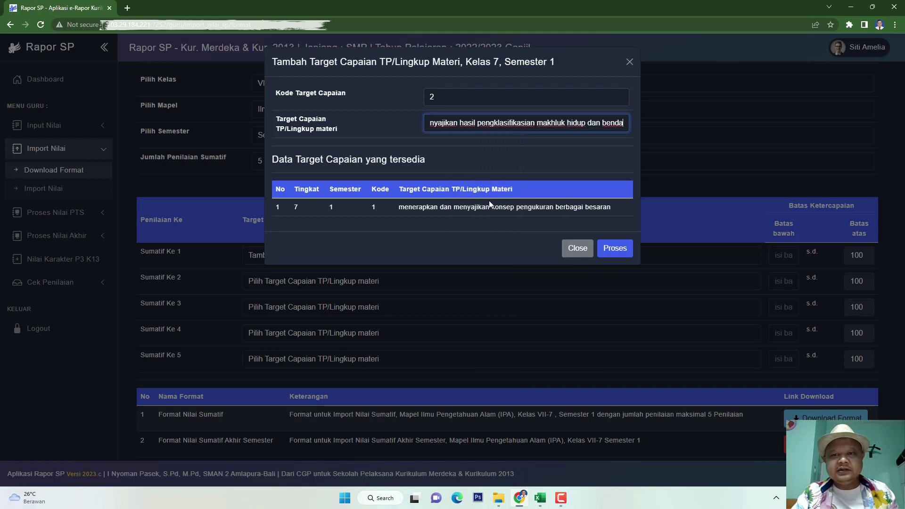
{"action": "left_click", "coordinate": [608, 255]}
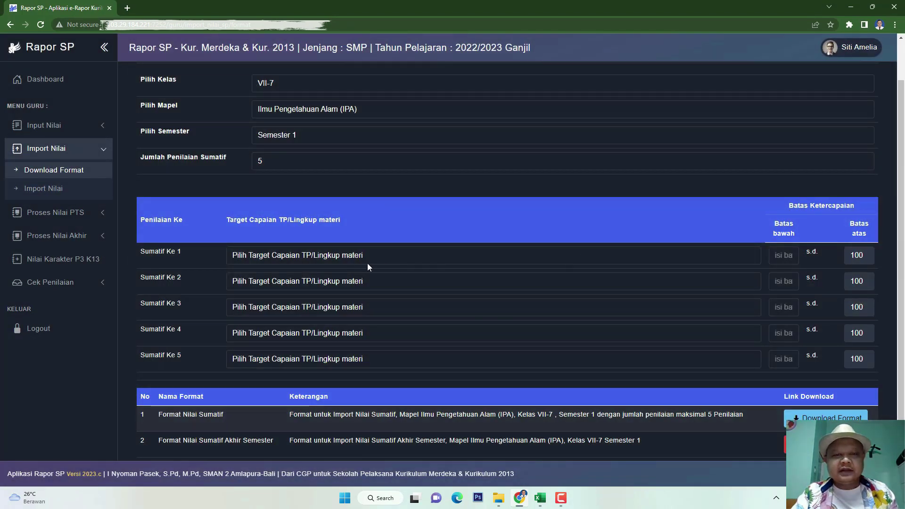
{"action": "left_click", "coordinate": [345, 259]}
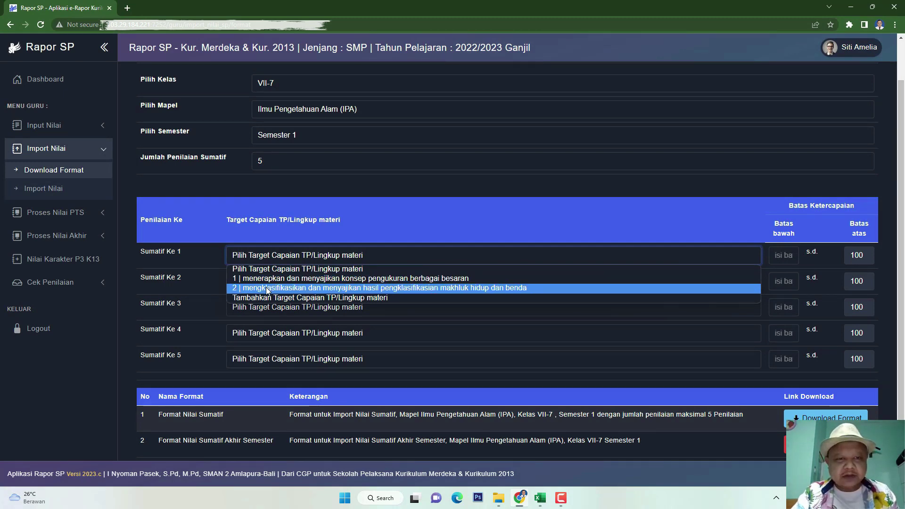
- Start a new learning target with code 3 and copy cell L7 from DATA KD KELAS 7
{"action": "left_click", "coordinate": [287, 299]}
{"action": "left_click", "coordinate": [451, 99]}
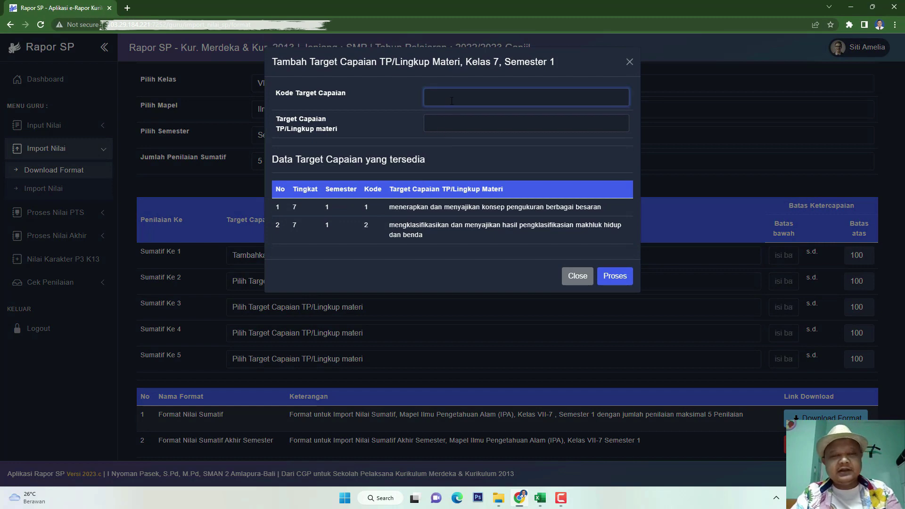
{"action": "type", "text": "3"}
{"action": "left_click", "coordinate": [446, 121]}
{"action": "left_click", "coordinate": [540, 497]}
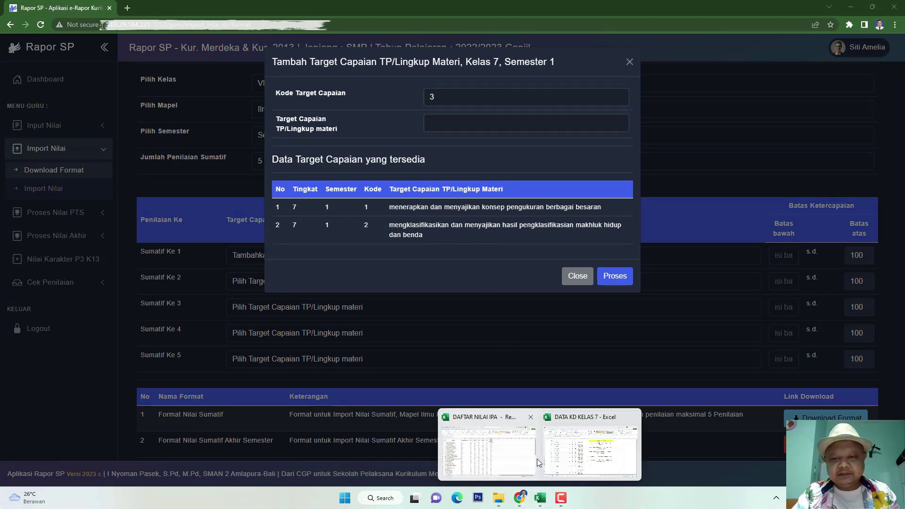
{"action": "left_click", "coordinate": [565, 449]}
{"action": "left_click", "coordinate": [530, 253]}
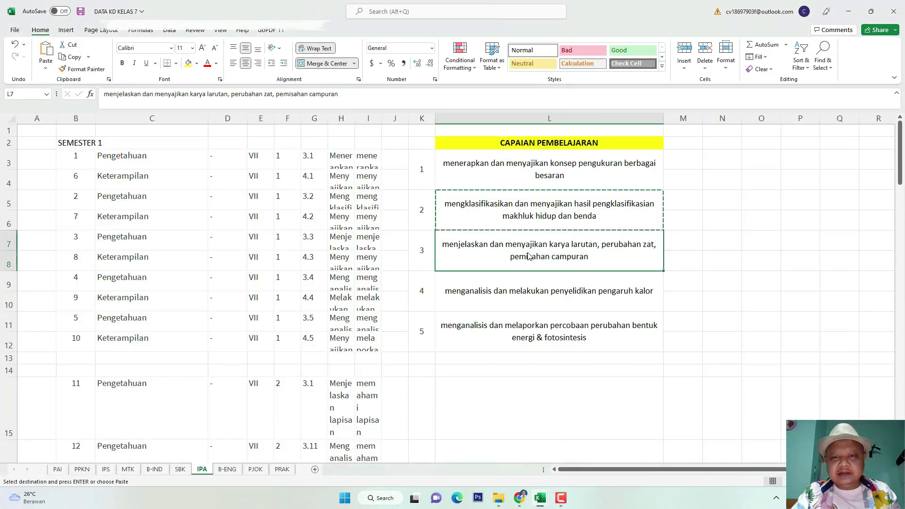
{"action": "right_click", "coordinate": [529, 253]}
{"action": "left_click", "coordinate": [550, 227]}
- Paste 'menjelaskan dan menyajikan karya larutan, perubahan zat, pemisahan campuran' as the description and save target 3
{"action": "mouse_move", "coordinate": [519, 498]}
{"action": "left_click", "coordinate": [506, 464]}
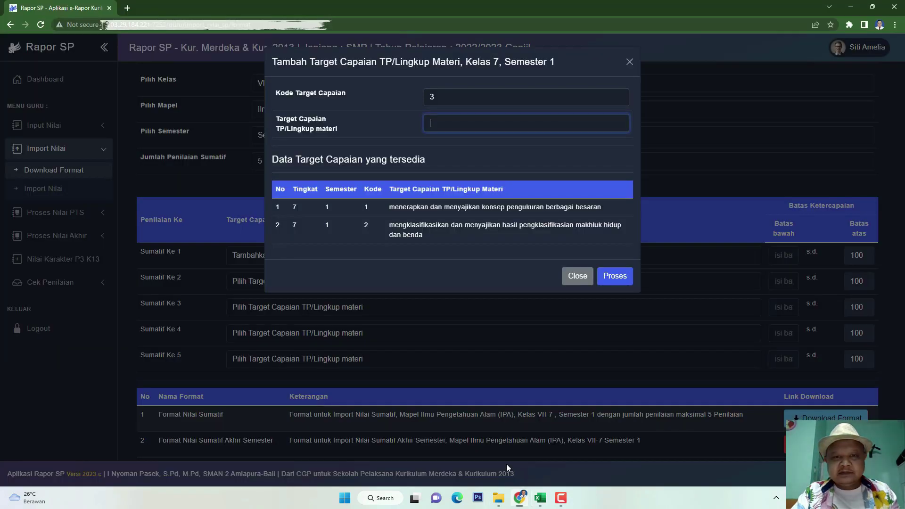
{"action": "right_click", "coordinate": [452, 126]}
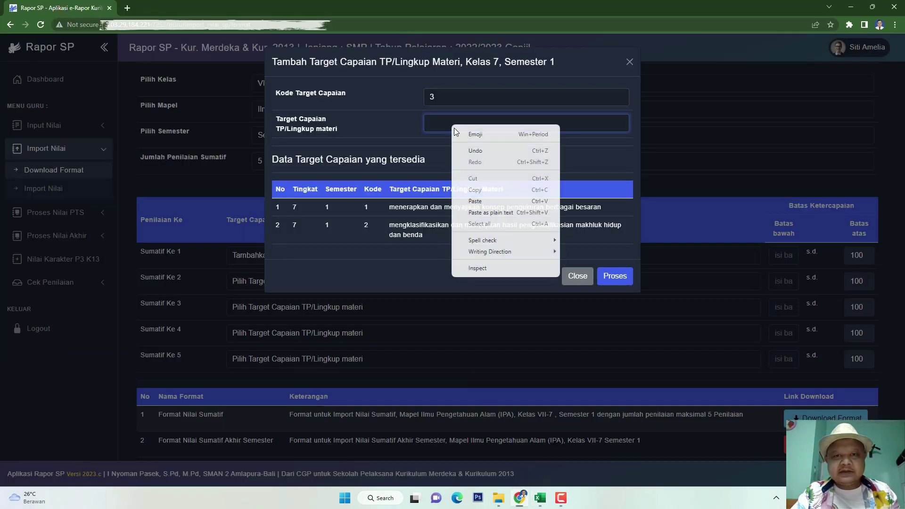
{"action": "left_click", "coordinate": [486, 201]}
{"action": "left_click", "coordinate": [618, 279]}
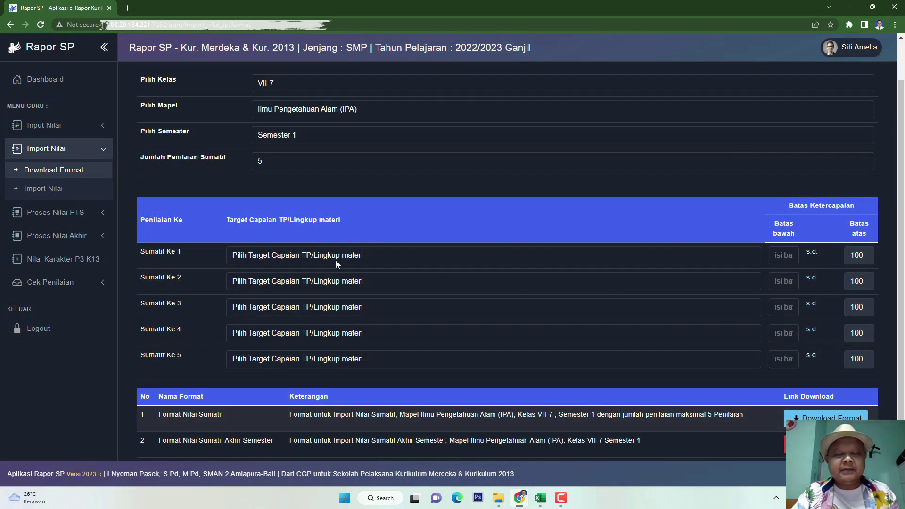
{"action": "left_click", "coordinate": [336, 258]}
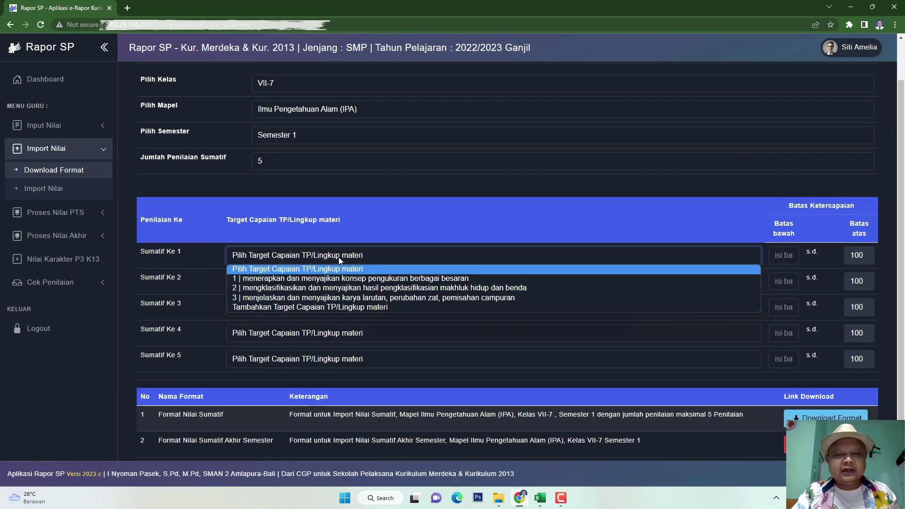
- Add target code 4 with cell L9's description 'menganalisis dan melakukan penyelidikan pengaruh kalor'
{"action": "left_click", "coordinate": [322, 307]}
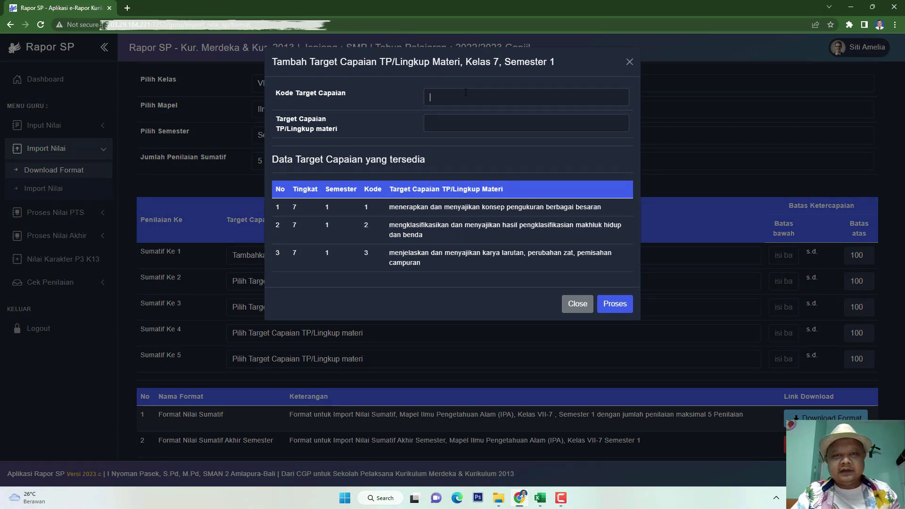
{"action": "left_click", "coordinate": [458, 125]}
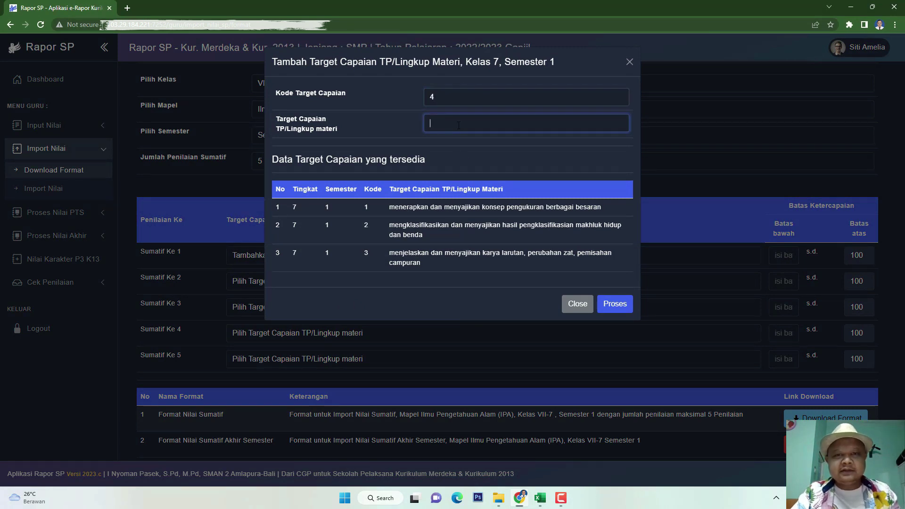
{"action": "left_click", "coordinate": [540, 497]}
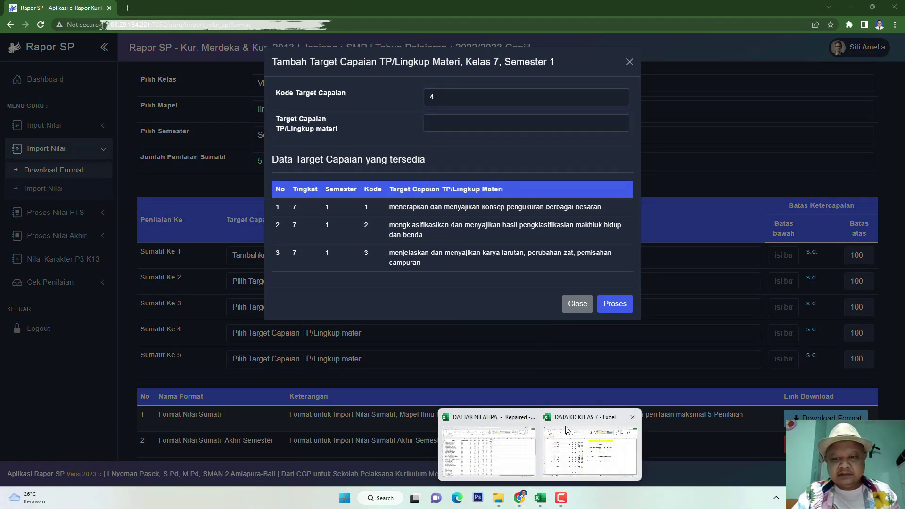
{"action": "left_click", "coordinate": [567, 430]}
{"action": "key", "text": "ctrl+c"}
{"action": "left_click", "coordinate": [559, 288]}
{"action": "right_click", "coordinate": [561, 289]}
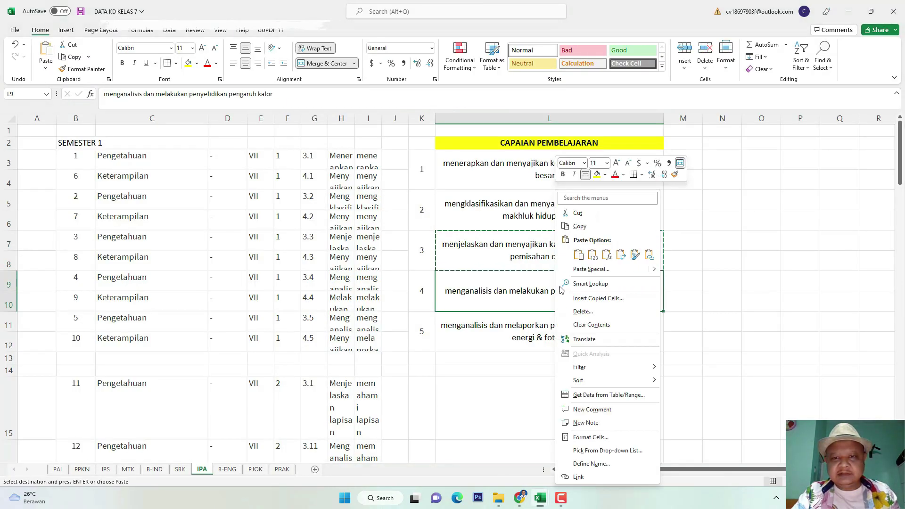
{"action": "left_click", "coordinate": [579, 227]}
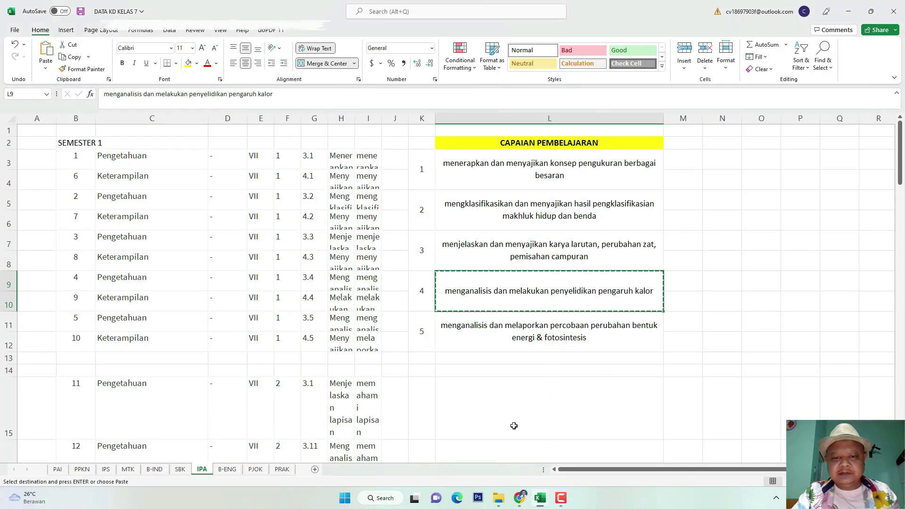
{"action": "left_click", "coordinate": [520, 497]}
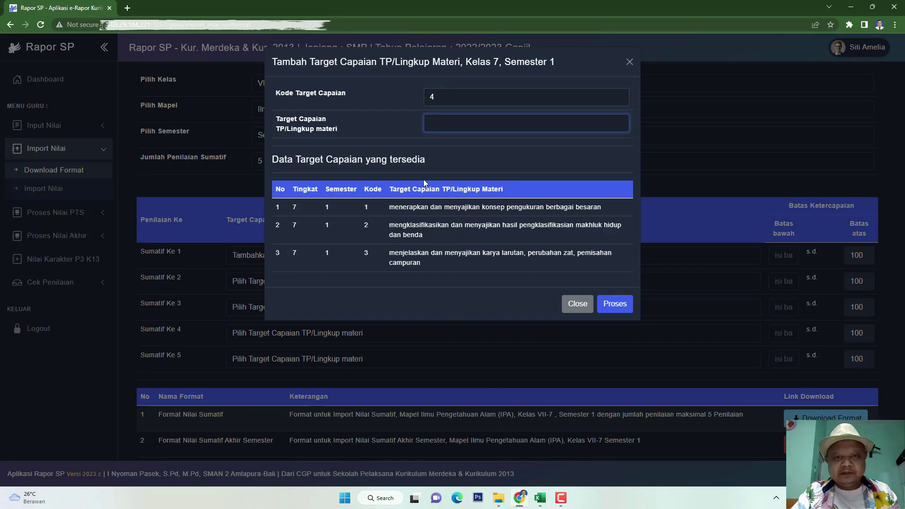
{"action": "right_click", "coordinate": [437, 125]}
{"action": "left_click", "coordinate": [464, 202]}
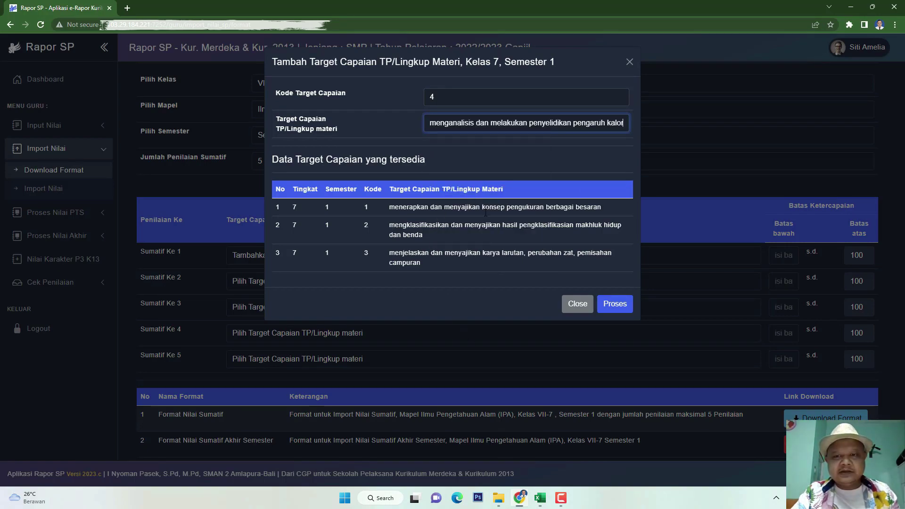
{"action": "left_click", "coordinate": [614, 304]}
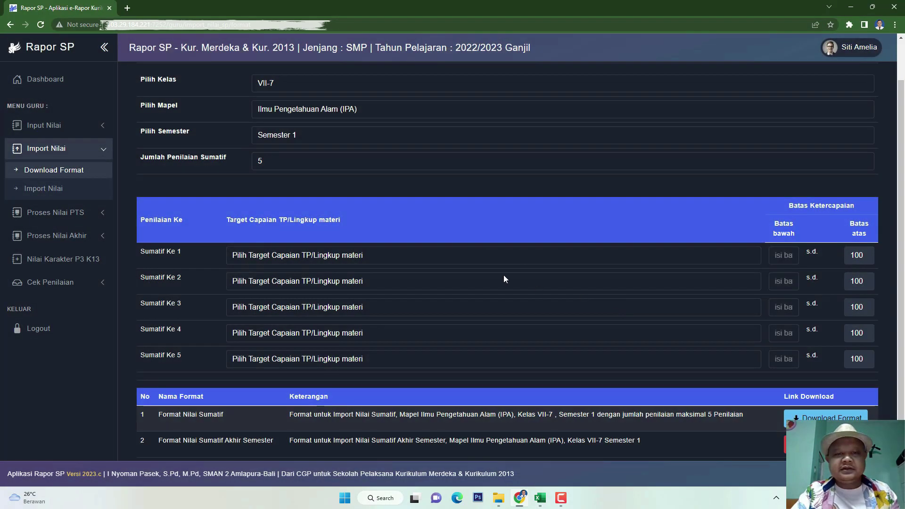
- Start a new learning target with code 5 and copy cell L11 from DATA KD KELAS 7
{"action": "left_click", "coordinate": [406, 255]}
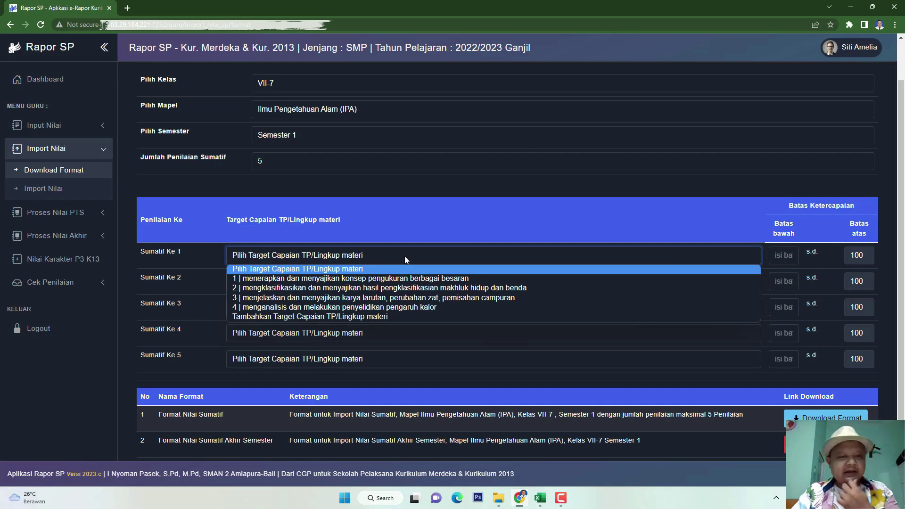
{"action": "left_click", "coordinate": [309, 317]}
{"action": "left_click", "coordinate": [473, 97]}
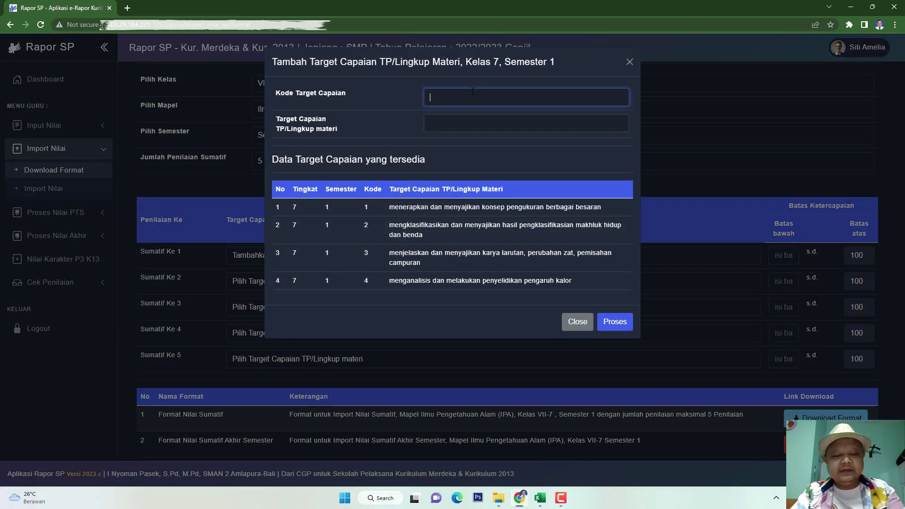
{"action": "left_click", "coordinate": [465, 121]}
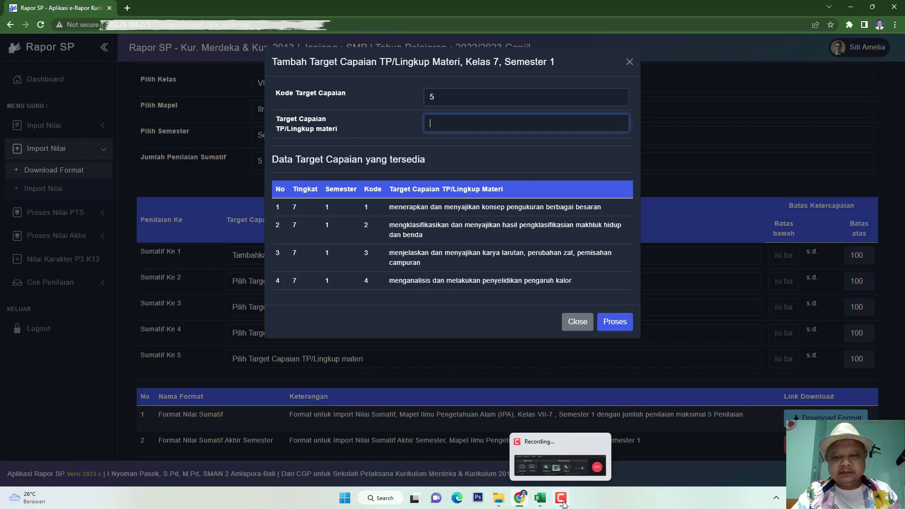
{"action": "left_click", "coordinate": [540, 497]}
{"action": "left_click", "coordinate": [572, 454]}
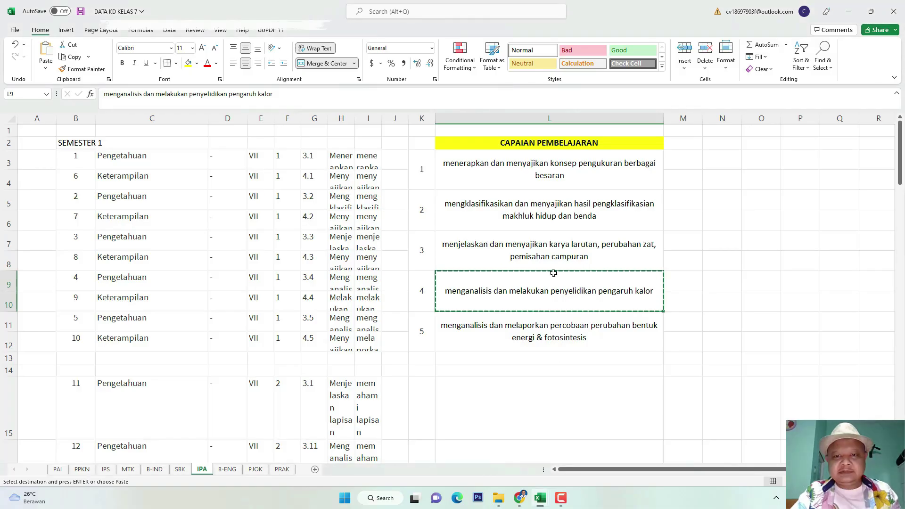
{"action": "key", "text": "ctrl+c"}
{"action": "left_click", "coordinate": [541, 336]}
{"action": "right_click", "coordinate": [543, 336]}
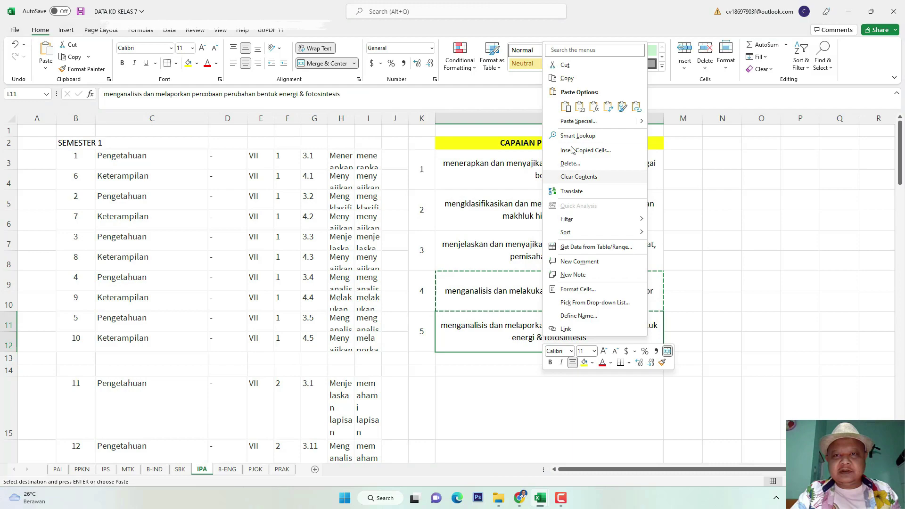
{"action": "left_click", "coordinate": [567, 78]}
- Paste 'menganalisis dan melaporkan percobaan perubahan bentuk energi & fotosintesis' as the description and save target 5
{"action": "left_click", "coordinate": [520, 499]}
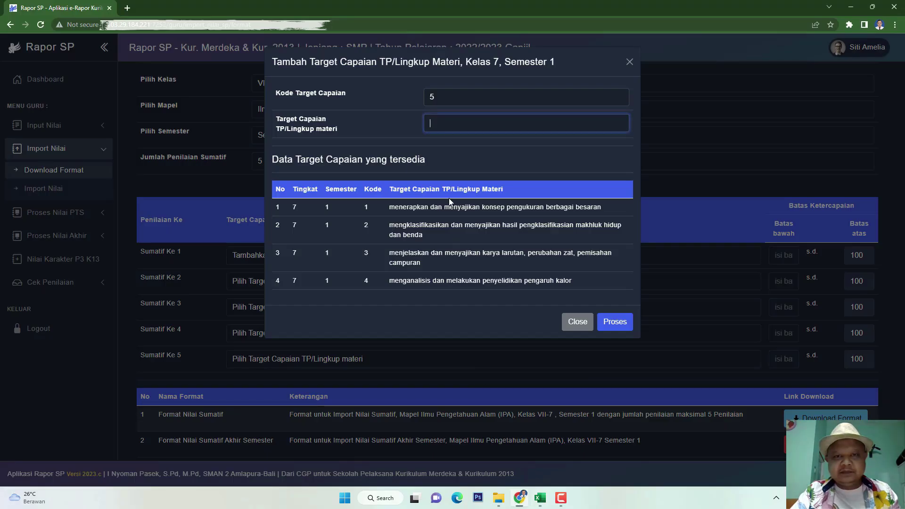
{"action": "right_click", "coordinate": [450, 124]}
{"action": "left_click", "coordinate": [479, 202]}
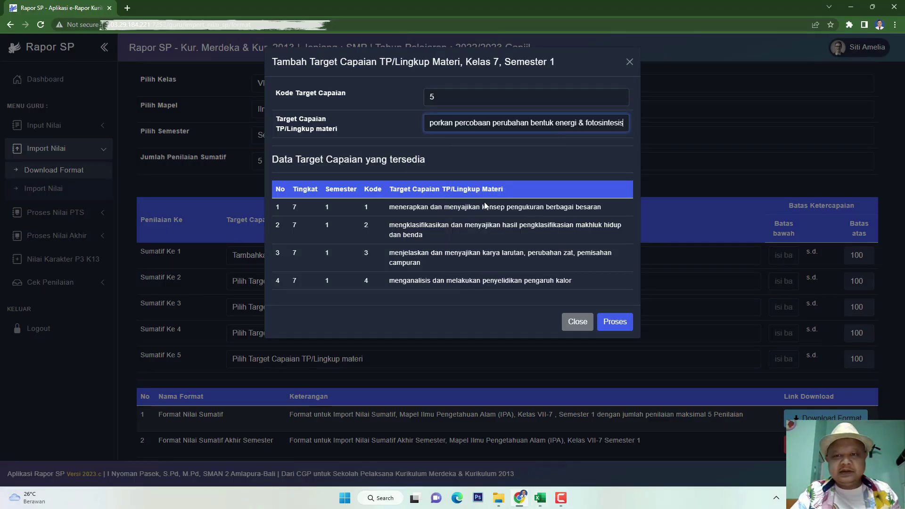
{"action": "left_click", "coordinate": [615, 322]}
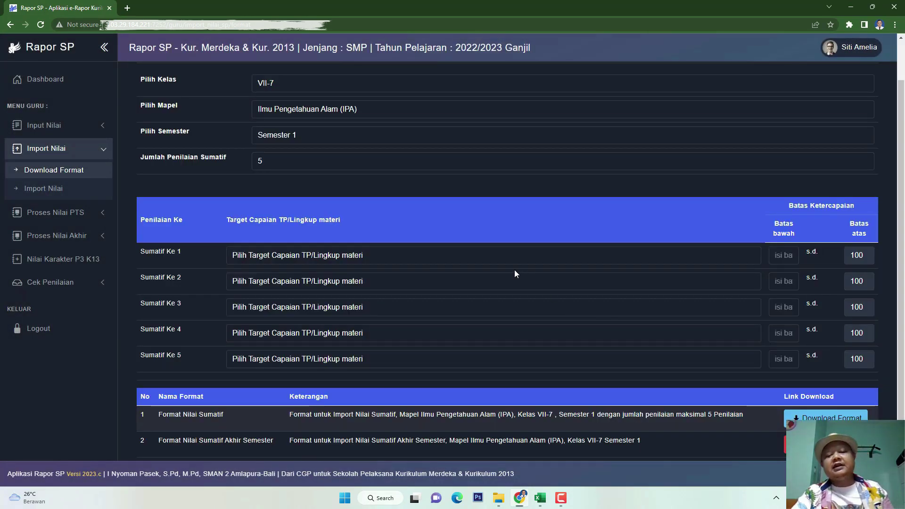
- Pair Sumatif Ke 1 through Ke 5 with targets 1 through 5 respectively
{"action": "left_click", "coordinate": [333, 255]}
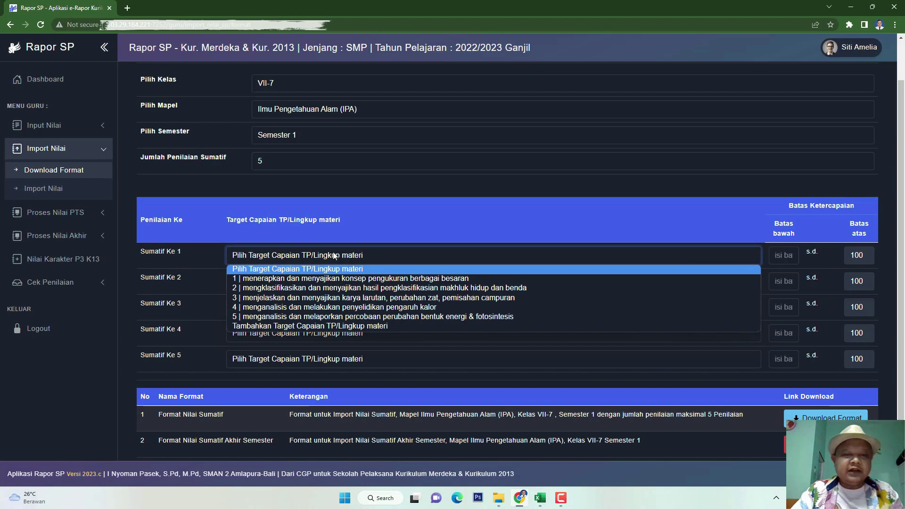
{"action": "left_click", "coordinate": [258, 279]}
{"action": "left_click", "coordinate": [257, 282]}
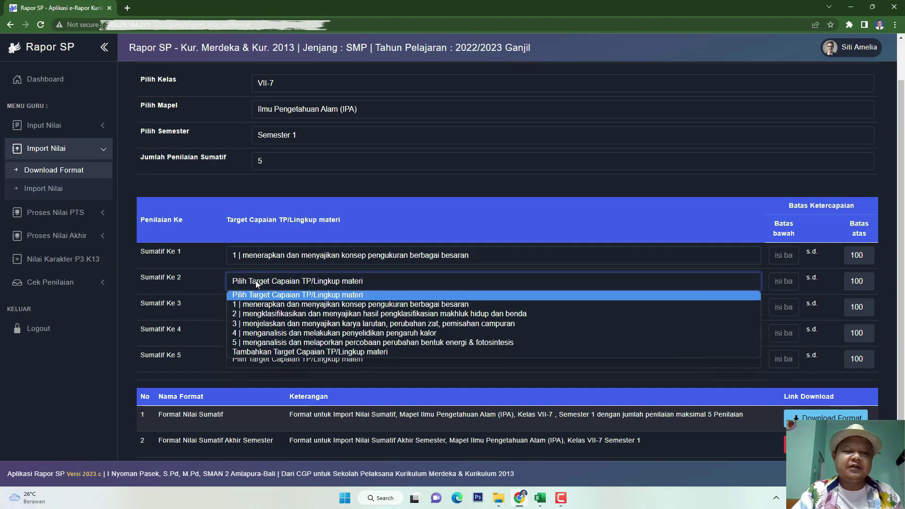
{"action": "left_click", "coordinate": [257, 315]}
{"action": "left_click", "coordinate": [271, 309]}
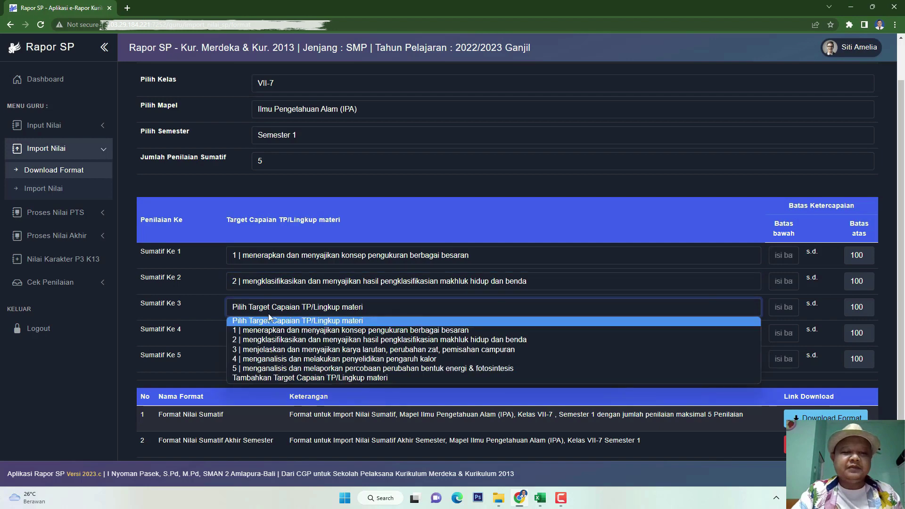
{"action": "left_click", "coordinate": [271, 349]}
{"action": "left_click", "coordinate": [272, 334]}
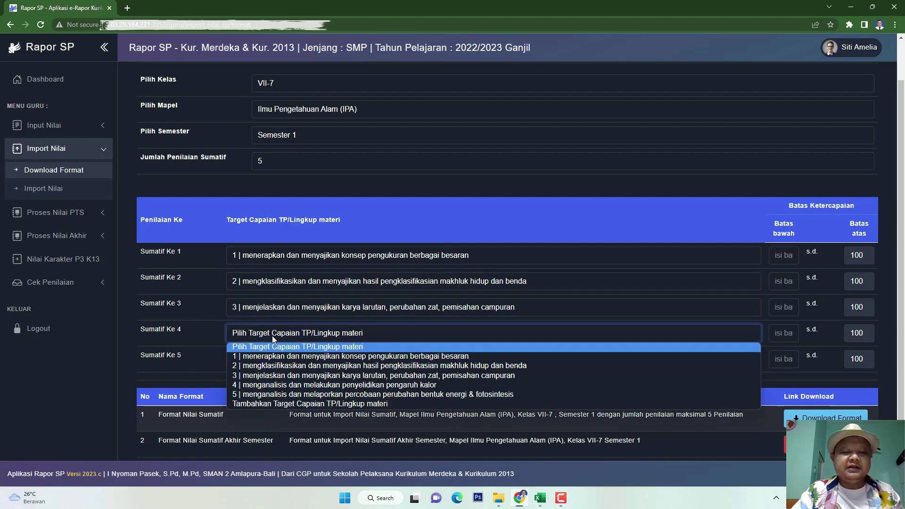
{"action": "left_click", "coordinate": [268, 383]}
{"action": "left_click", "coordinate": [279, 358]}
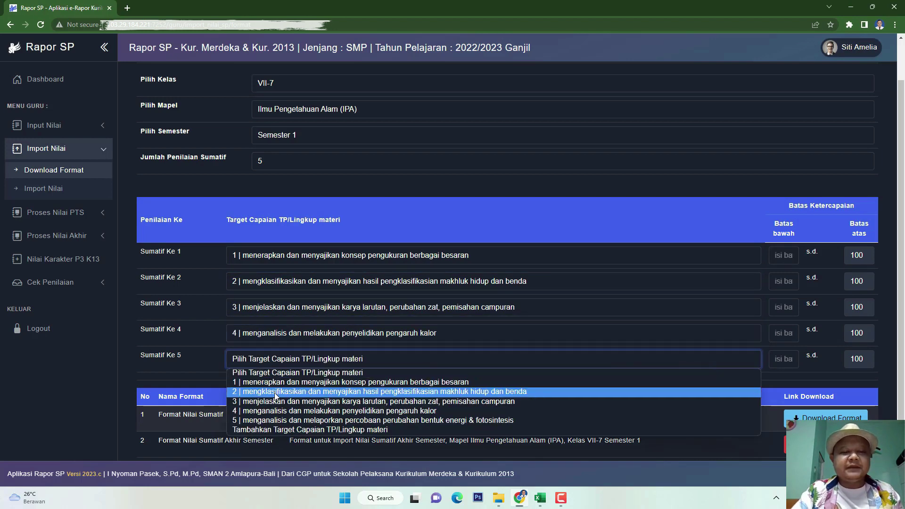
{"action": "left_click", "coordinate": [279, 420]}
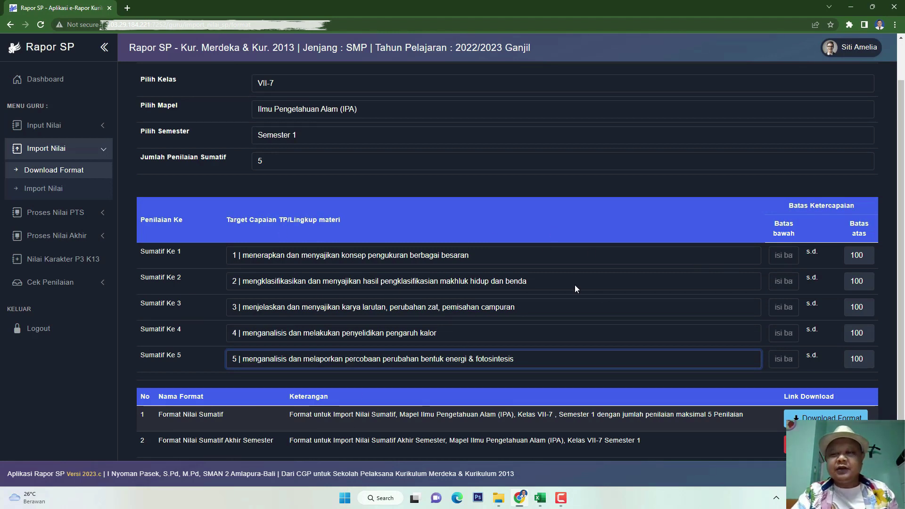
- Enter 75 as the Batas bawah for each of Sumatif Ke 1–5
{"action": "left_click", "coordinate": [787, 259]}
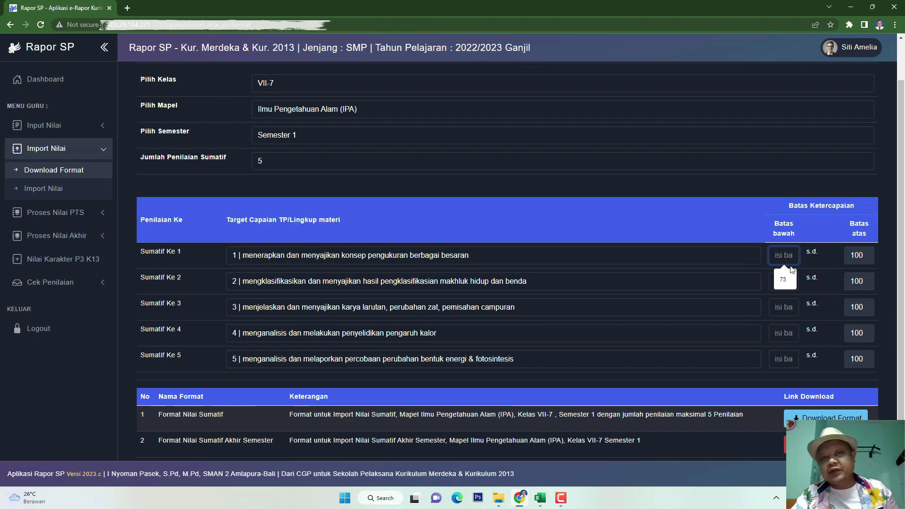
{"action": "type", "text": "75"}
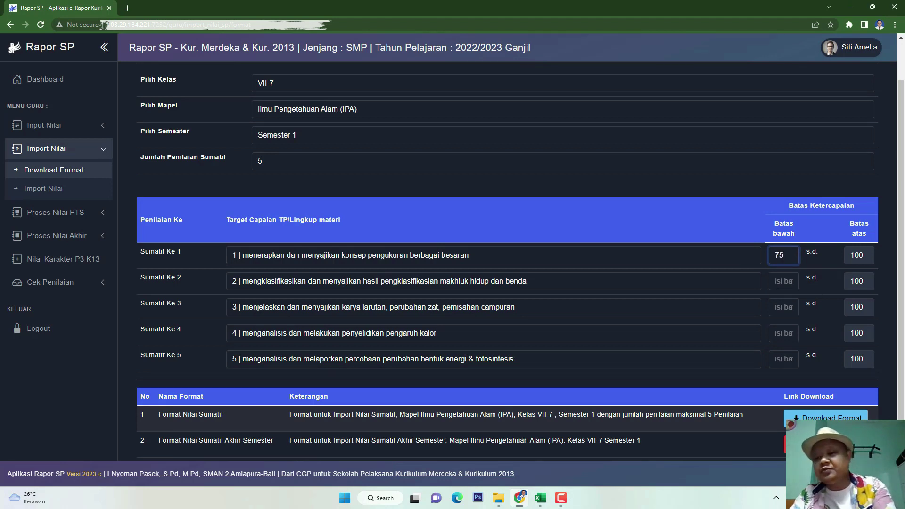
{"action": "left_click", "coordinate": [784, 281]}
{"action": "type", "text": "75"}
{"action": "left_click", "coordinate": [787, 310]}
{"action": "type", "text": "75"}
{"action": "left_click", "coordinate": [784, 332]}
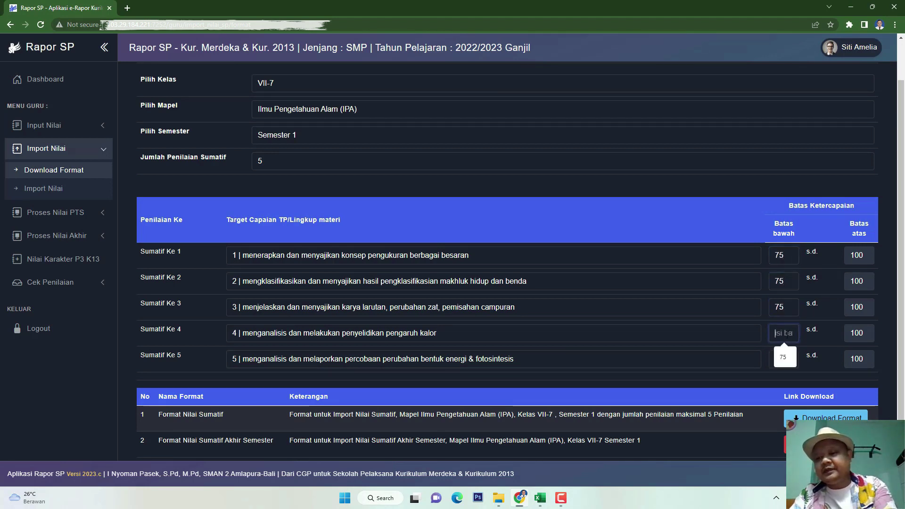
{"action": "type", "text": "75"}
{"action": "left_click", "coordinate": [787, 360]}
{"action": "type", "text": "75"}
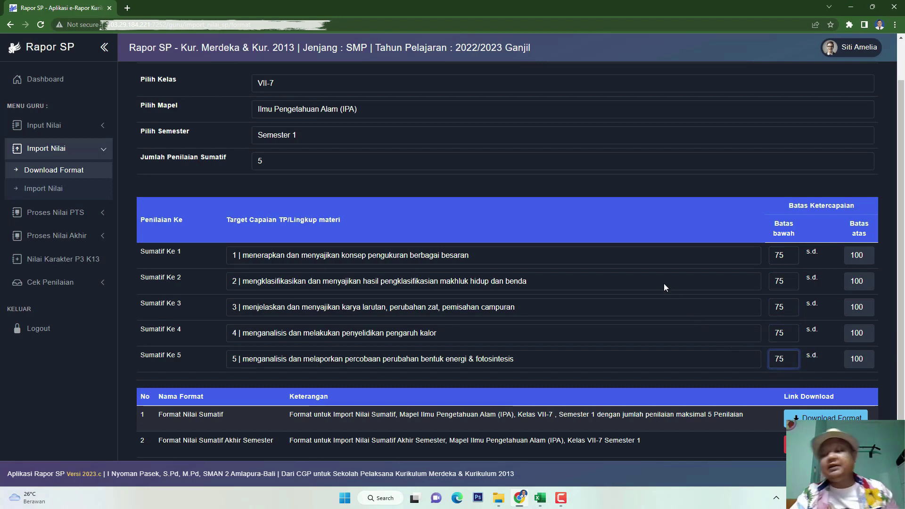
{"action": "scroll", "coordinate": [658, 233], "scroll_direction": "down", "scroll_amount": 1}
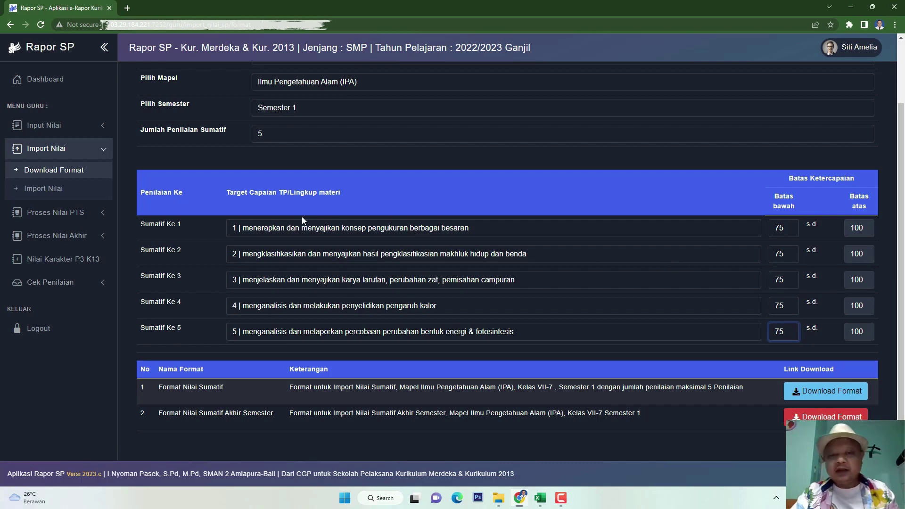
- Download the summative and the end-of-semester summative import format workbooks
{"action": "left_click", "coordinate": [819, 392]}
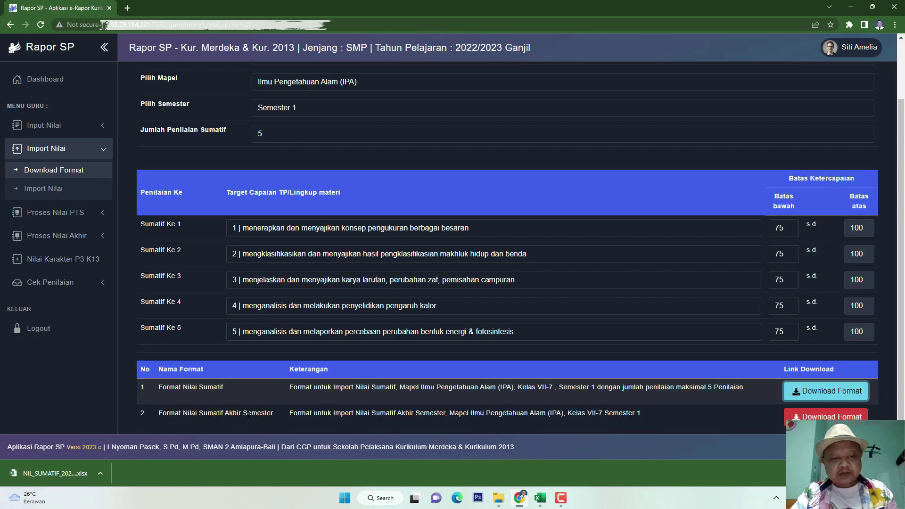
{"action": "left_click", "coordinate": [826, 417]}
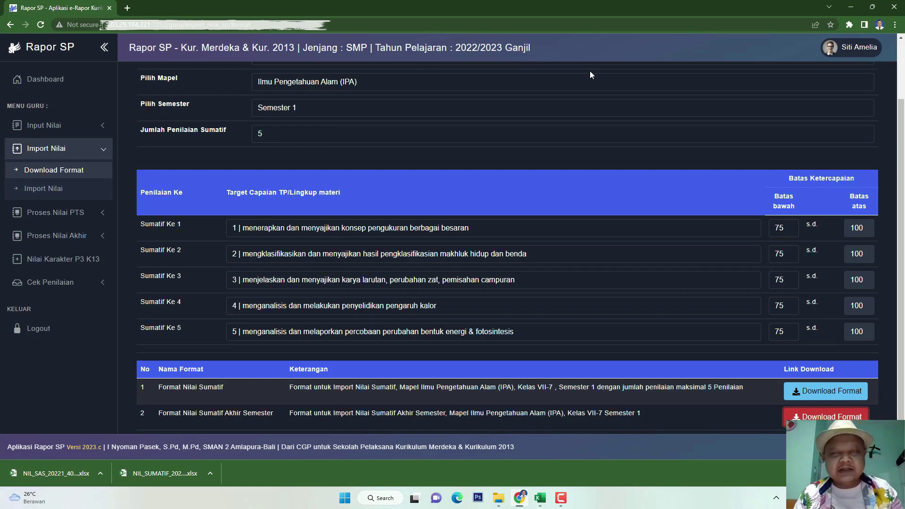
{"action": "left_click", "coordinate": [494, 500]}
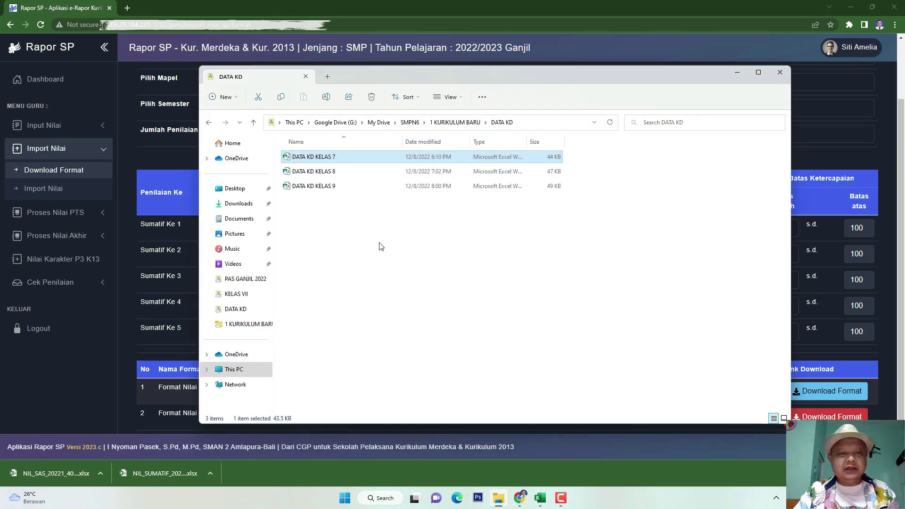
- Open NIL_SUMATIF_20221_401100000_ VII-7 from the Downloads folder in Excel
{"action": "left_click", "coordinate": [237, 206]}
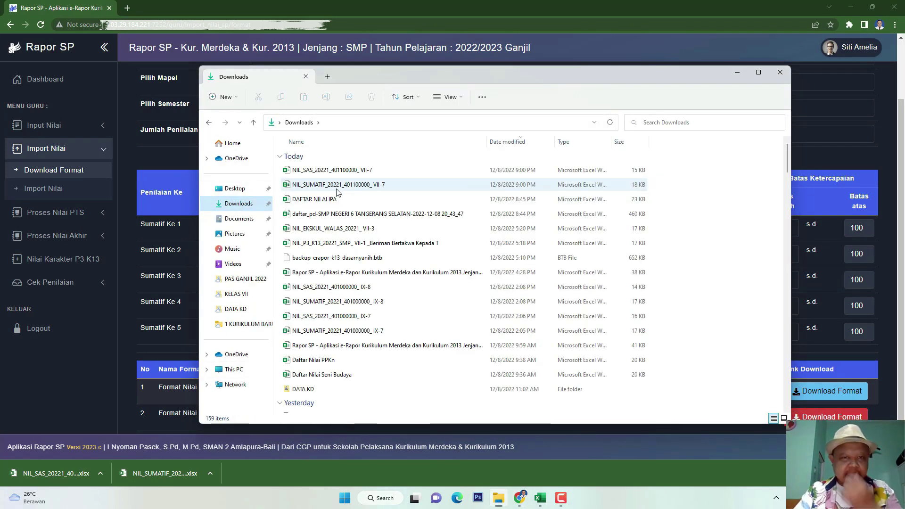
{"action": "left_click", "coordinate": [367, 186]}
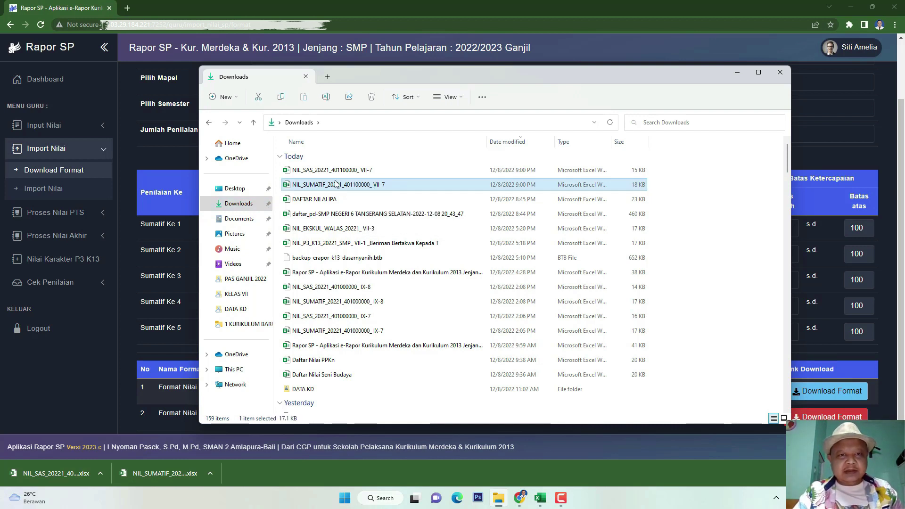
{"action": "left_click", "coordinate": [336, 172]}
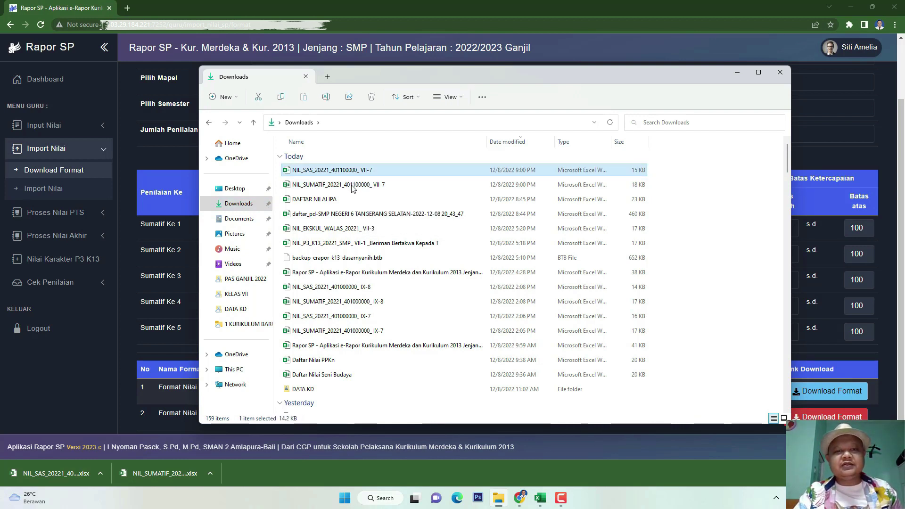
{"action": "left_click", "coordinate": [340, 185]}
{"action": "left_click", "coordinate": [346, 172]}
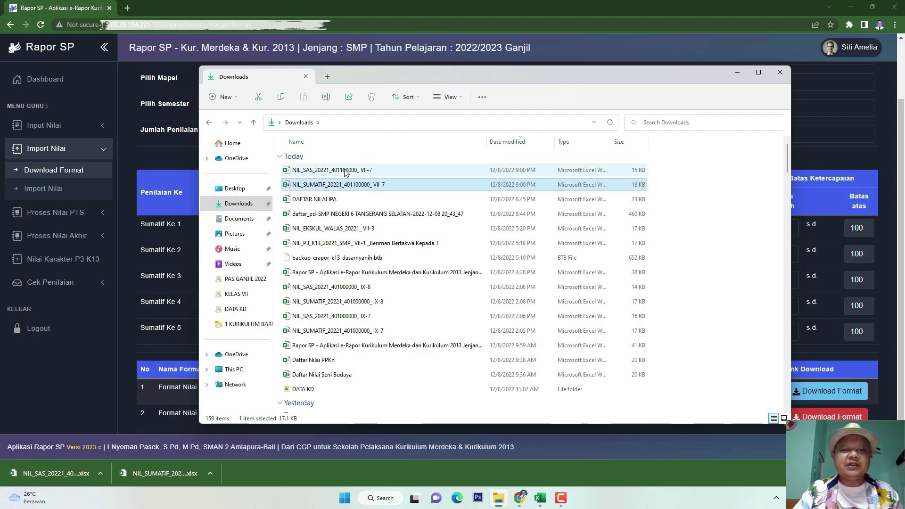
{"action": "left_click", "coordinate": [362, 187]}
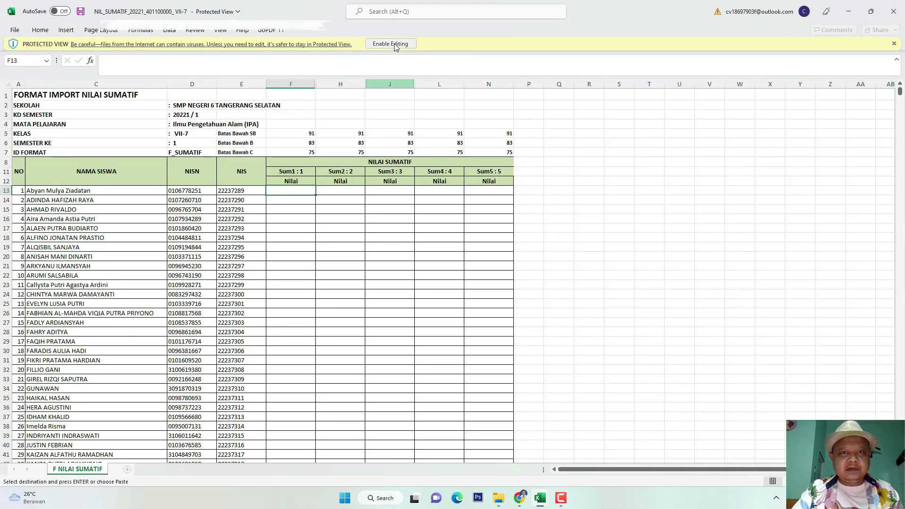
- Enable editing in the NIL_SUMATIF workbook and select cell F13
{"action": "left_click", "coordinate": [393, 44]}
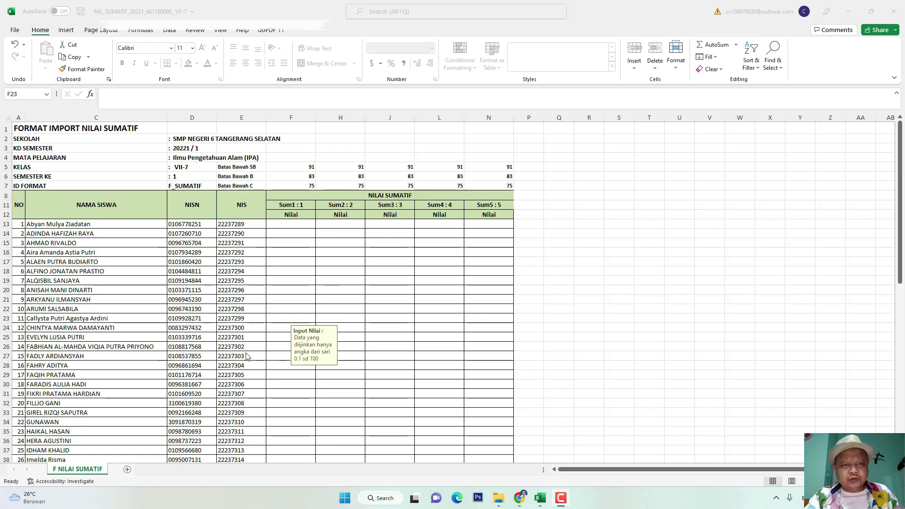
{"action": "left_click", "coordinate": [289, 227]}
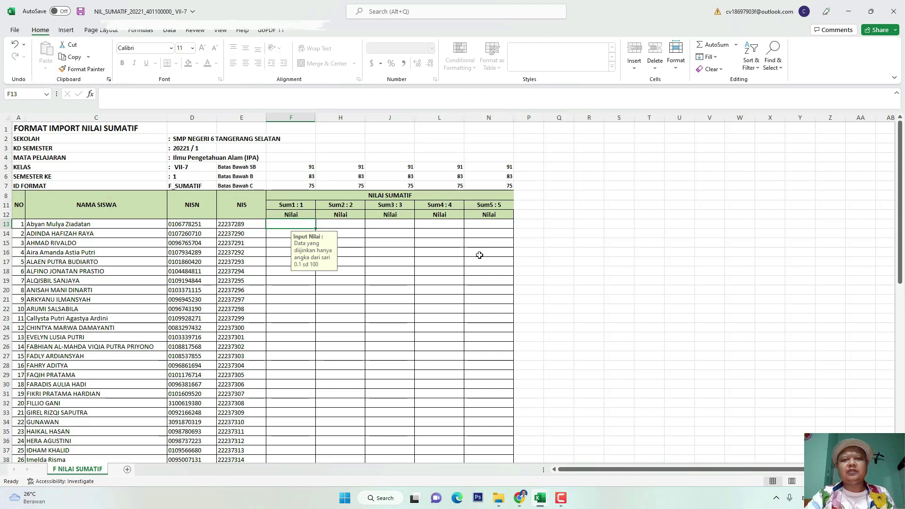
{"action": "scroll", "coordinate": [487, 254], "scroll_direction": "down", "scroll_amount": 6}
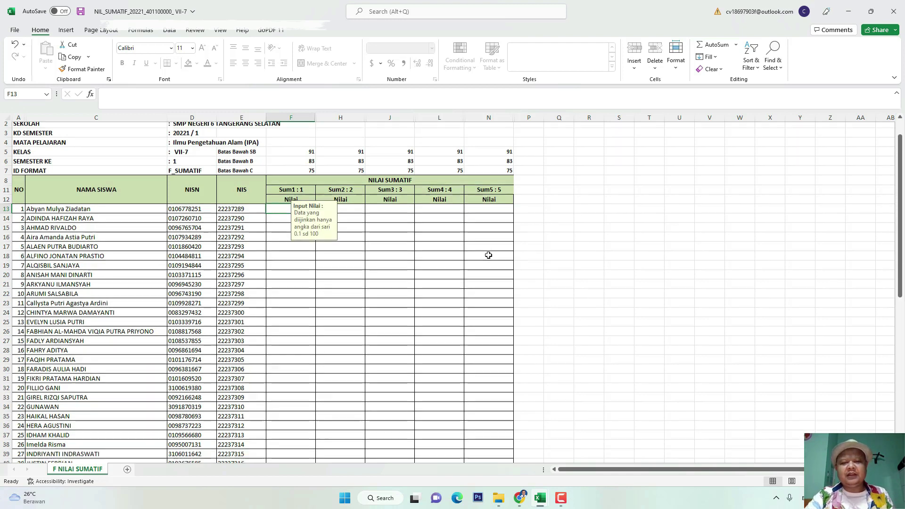
{"action": "scroll", "coordinate": [485, 265], "scroll_direction": "up", "scroll_amount": 5}
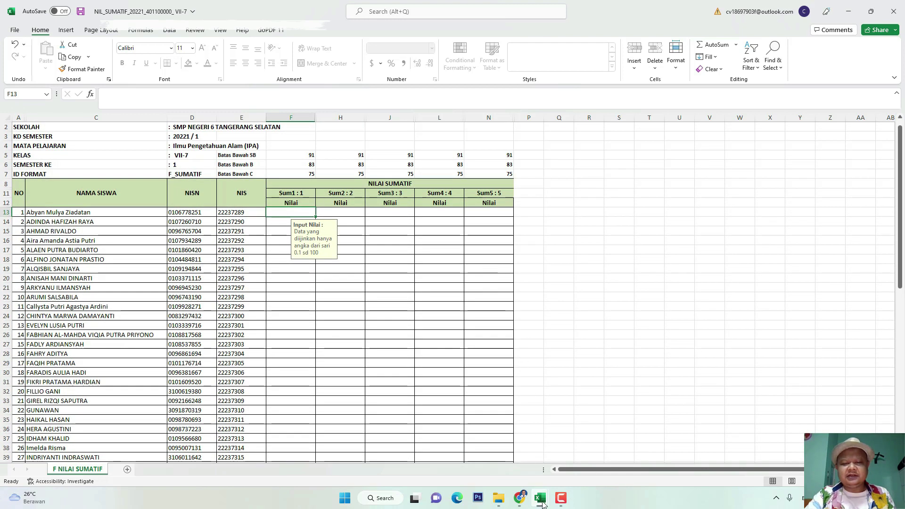
- Copy the KD1–KD5 grades AR3:AV51 from DAFTAR NILAI IPA and paste them at NIL_SUMATIF's F13
{"action": "mouse_move", "coordinate": [542, 505]}
{"action": "left_click", "coordinate": [446, 463]}
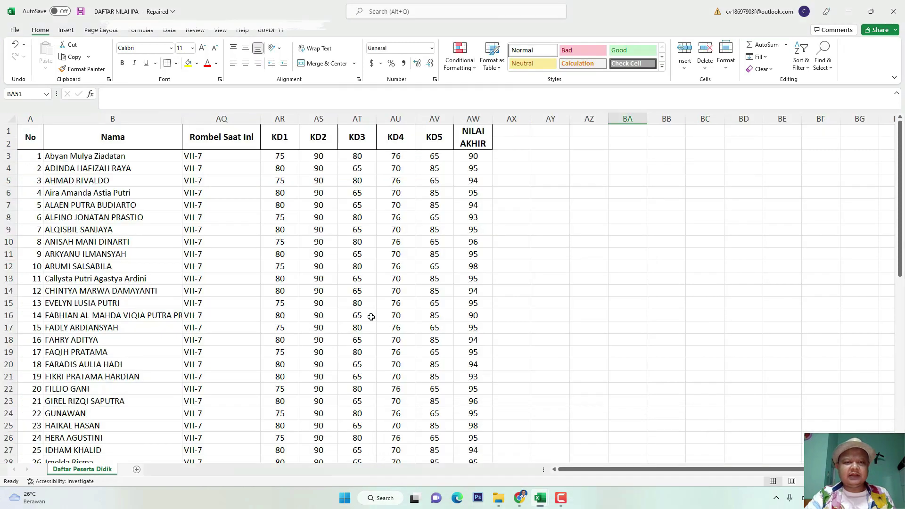
{"action": "left_click_drag", "start_coordinate": [266, 155], "coordinate": [431, 441]}
{"action": "key", "text": "ctrl+c"}
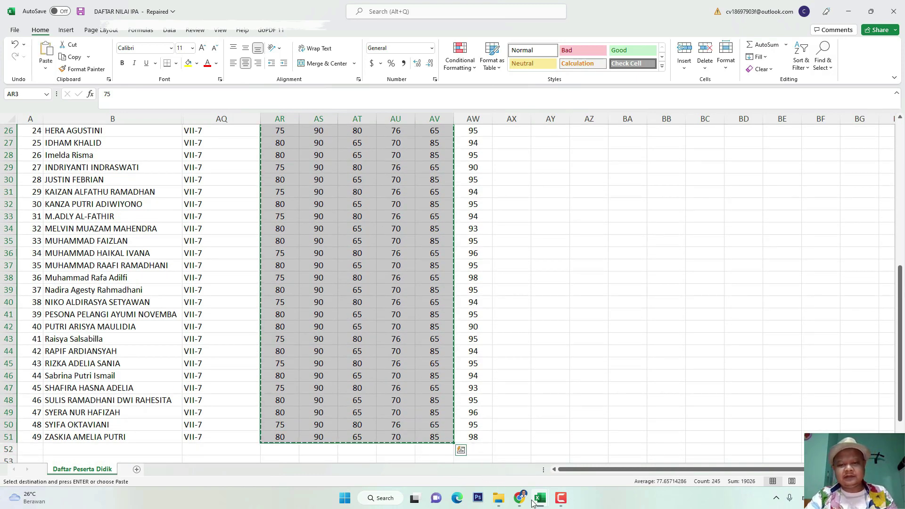
{"action": "mouse_move", "coordinate": [542, 504]}
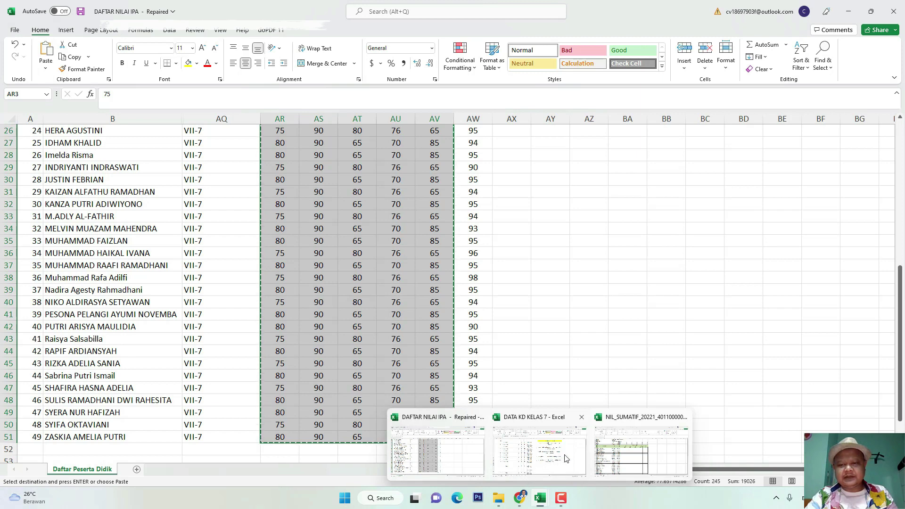
{"action": "left_click", "coordinate": [641, 448]}
{"action": "key", "text": "ctrl+v"}
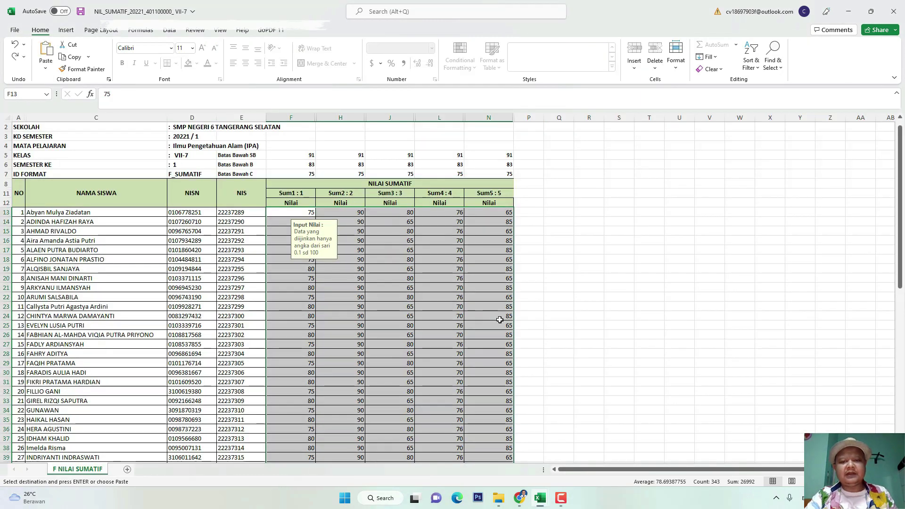
{"action": "left_click", "coordinate": [359, 252]}
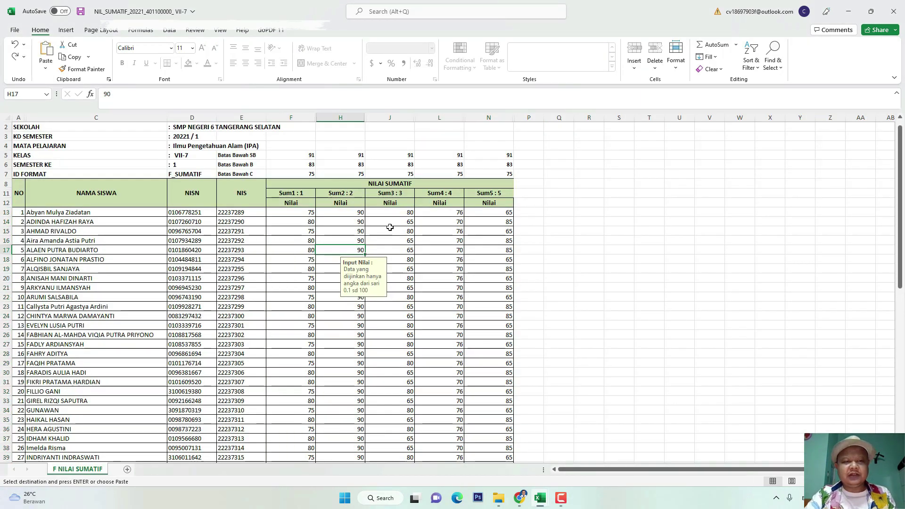
{"action": "left_click", "coordinate": [15, 31]}
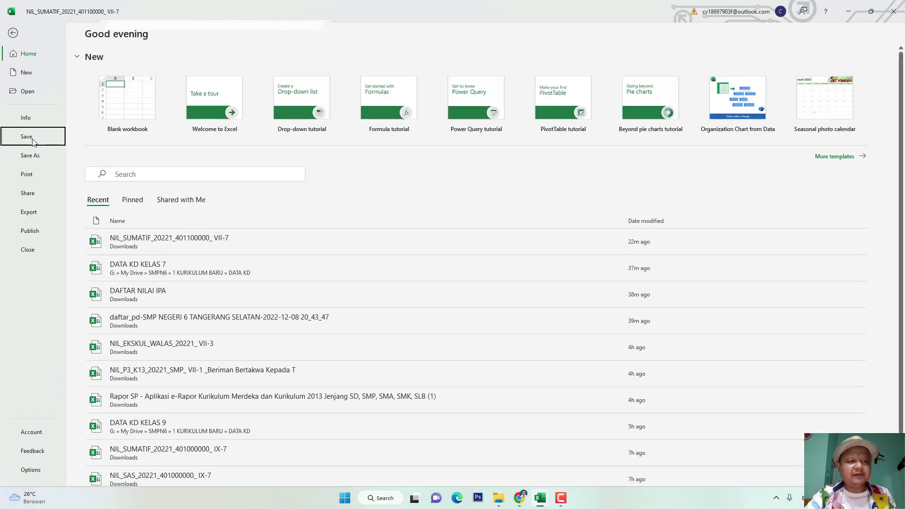
- Save the NIL_SUMATIF workbook and close its window
{"action": "left_click", "coordinate": [27, 136]}
{"action": "left_click", "coordinate": [391, 268]}
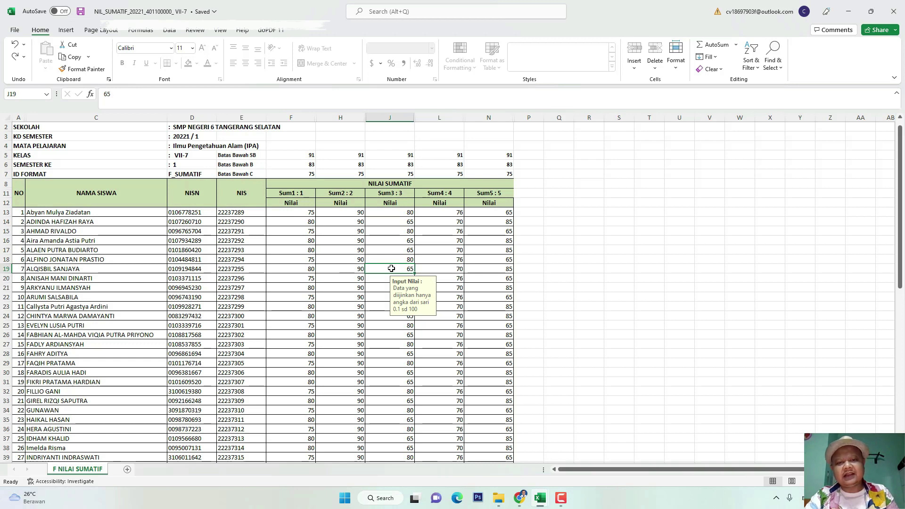
{"action": "left_click", "coordinate": [892, 11]}
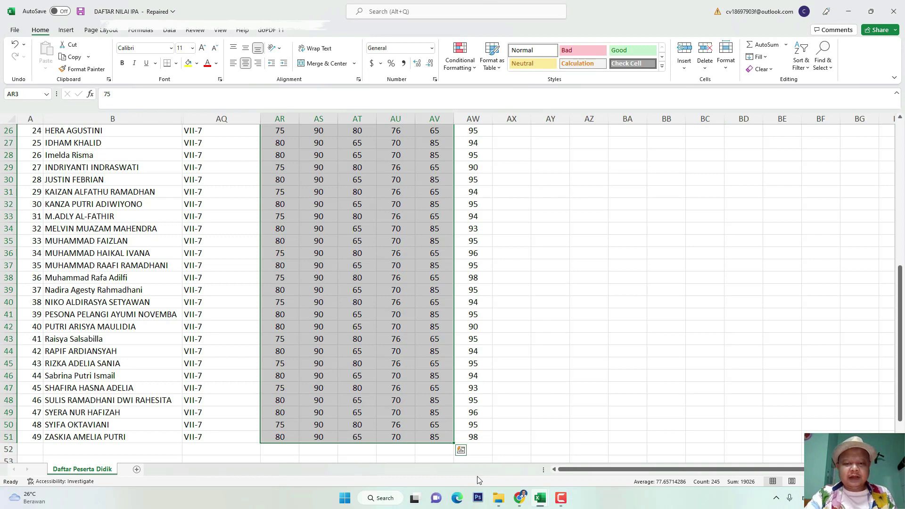
{"action": "left_click", "coordinate": [501, 503]}
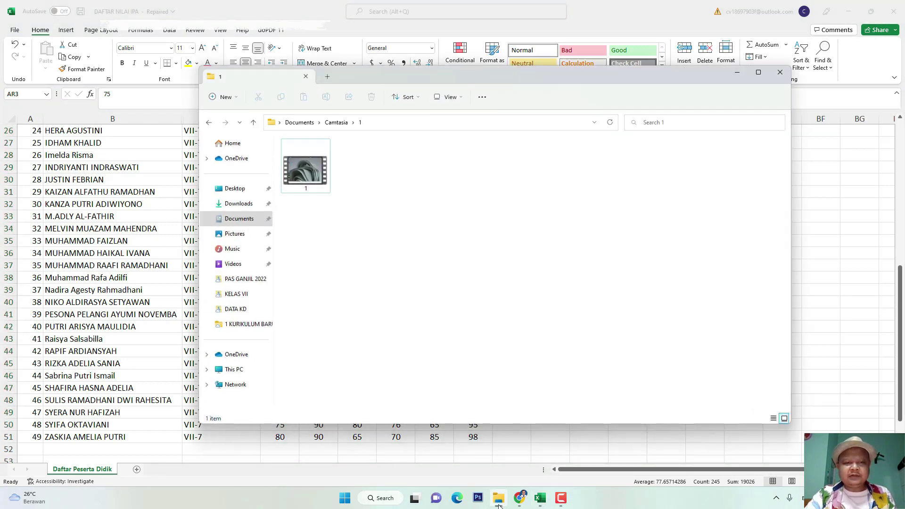
- Open NIL_SAS_20221_401100000_ VII-7 from the Downloads folder in Excel
{"action": "left_click", "coordinate": [239, 203]}
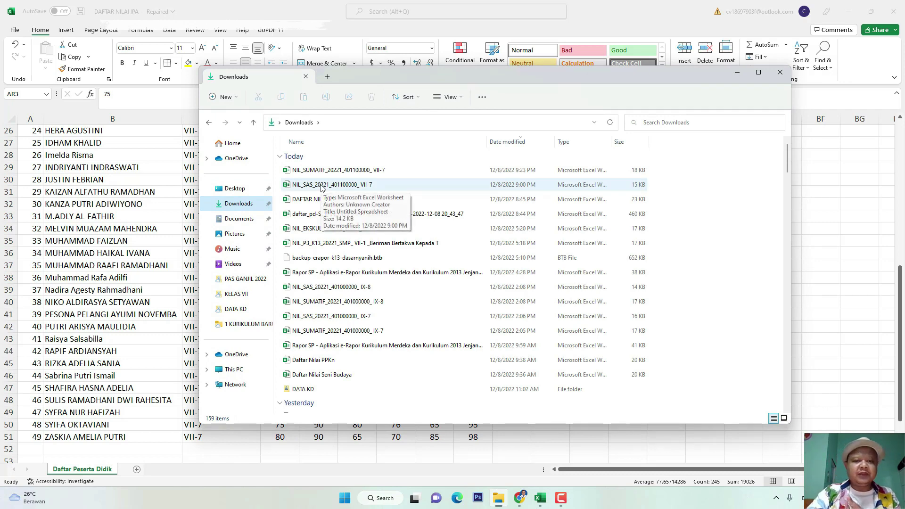
{"action": "left_click", "coordinate": [344, 172]}
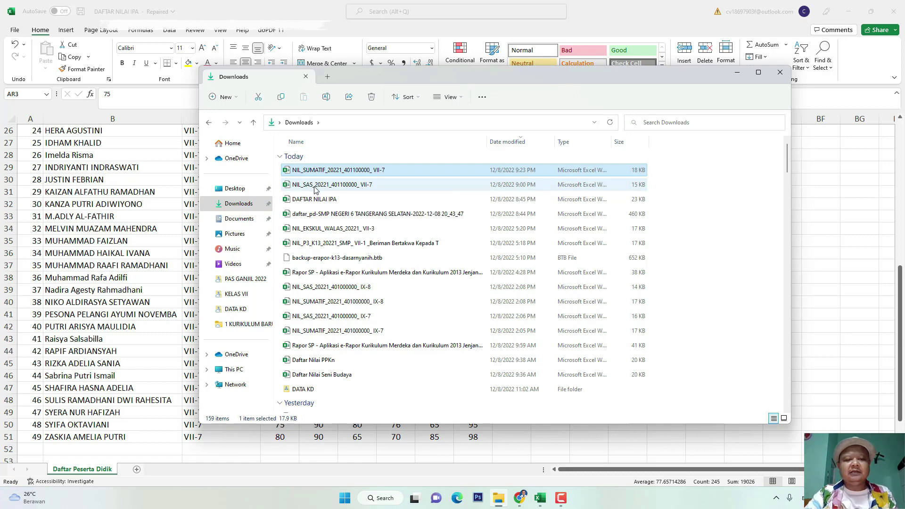
{"action": "left_click", "coordinate": [356, 187]}
{"action": "double_click", "coordinate": [357, 188]}
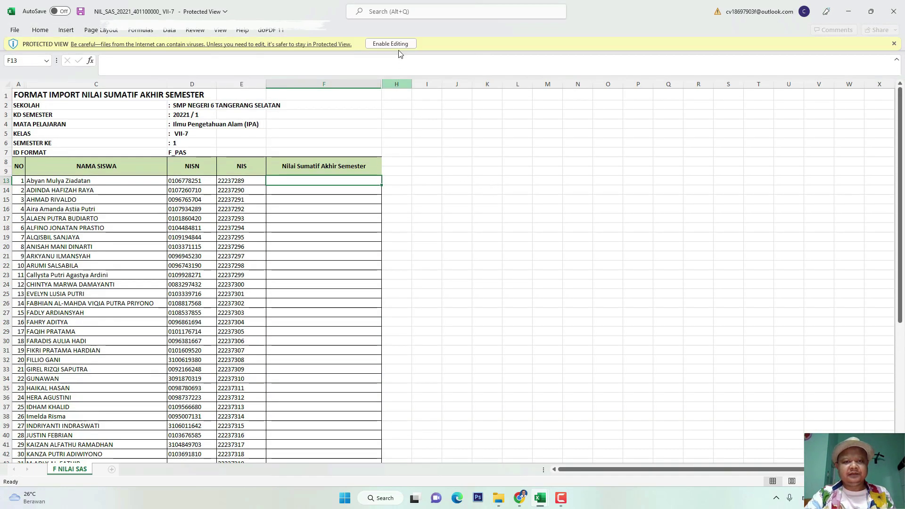
- Enable editing in the NIL_SAS workbook
{"action": "left_click", "coordinate": [390, 44]}
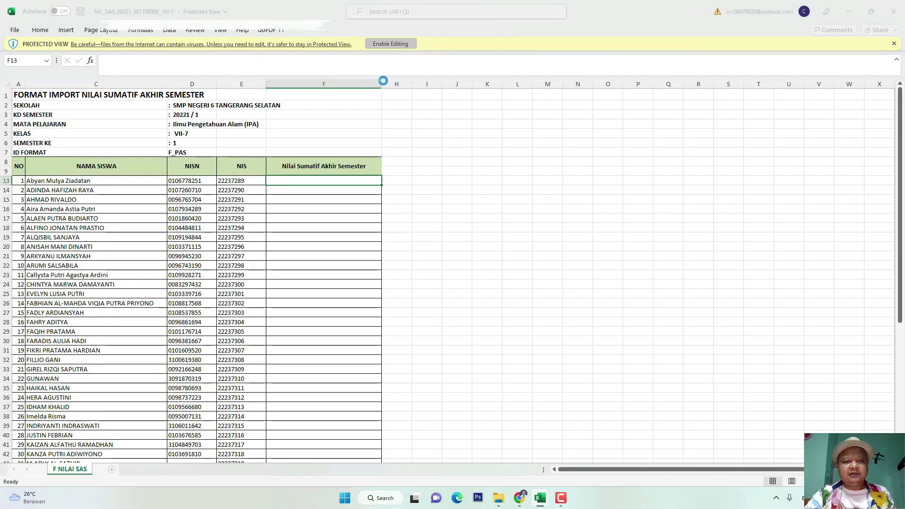
{"action": "scroll", "coordinate": [315, 229], "scroll_direction": "down", "scroll_amount": 9}
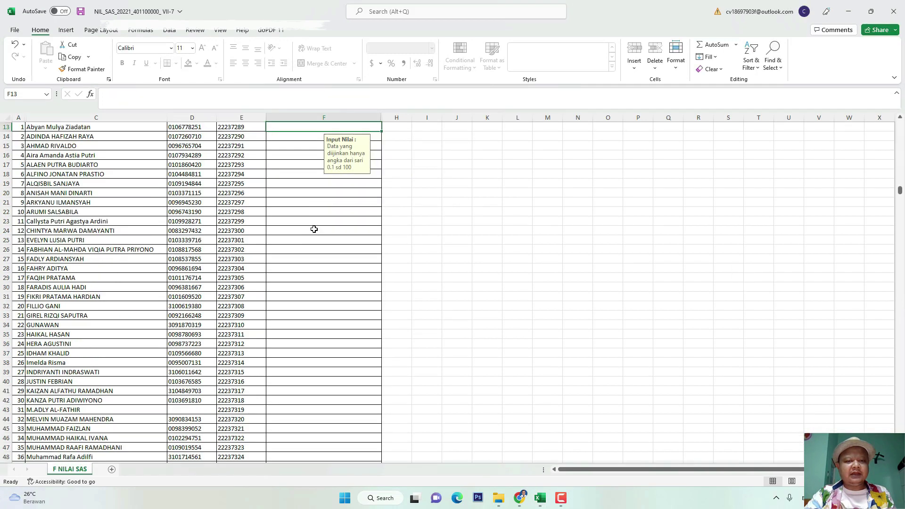
{"action": "scroll", "coordinate": [317, 232], "scroll_direction": "up", "scroll_amount": 9}
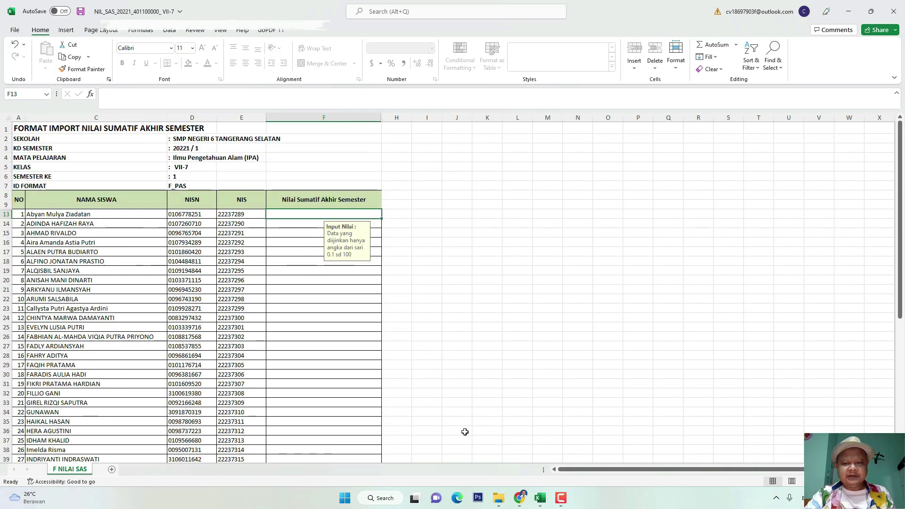
- Copy the NILAI AKHIR scores AW3:AW51 from DAFTAR NILAI IPA into NIL_SAS starting at F13
{"action": "left_click", "coordinate": [540, 499]}
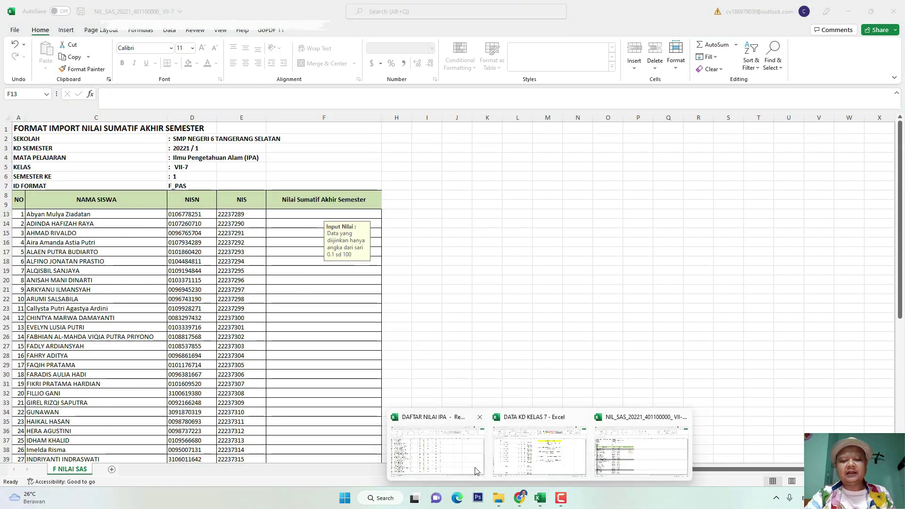
{"action": "left_click", "coordinate": [457, 461]}
{"action": "scroll", "coordinate": [464, 235], "scroll_direction": "up", "scroll_amount": 8}
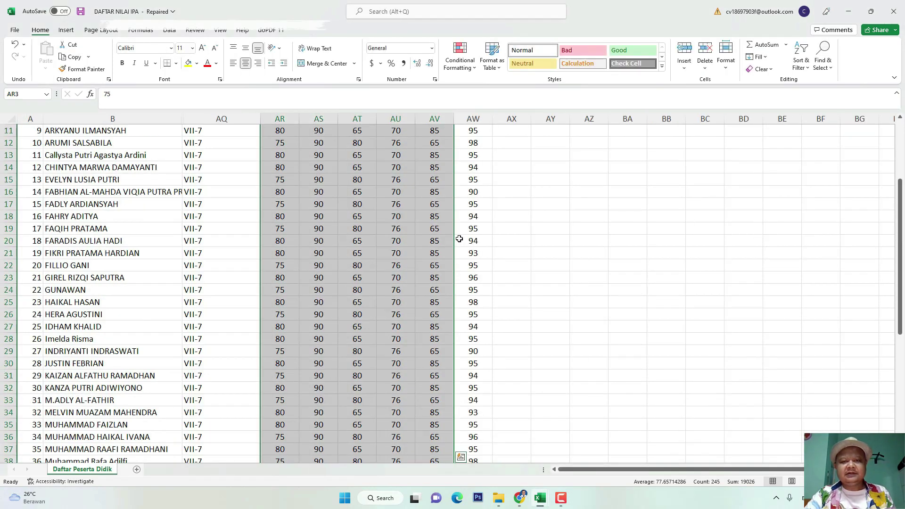
{"action": "left_click", "coordinate": [485, 154]}
{"action": "scroll", "coordinate": [495, 202], "scroll_direction": "down", "scroll_amount": 12}
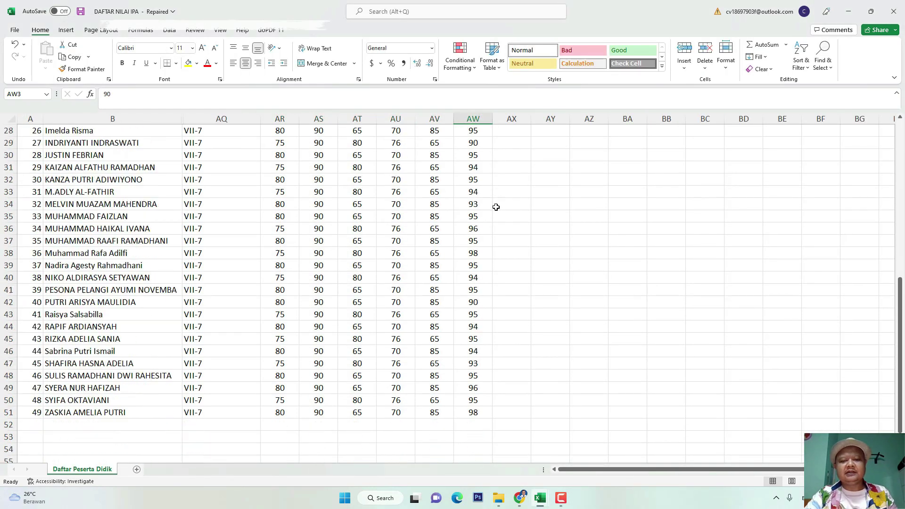
{"action": "left_click", "coordinate": [484, 305], "text": "shift"}
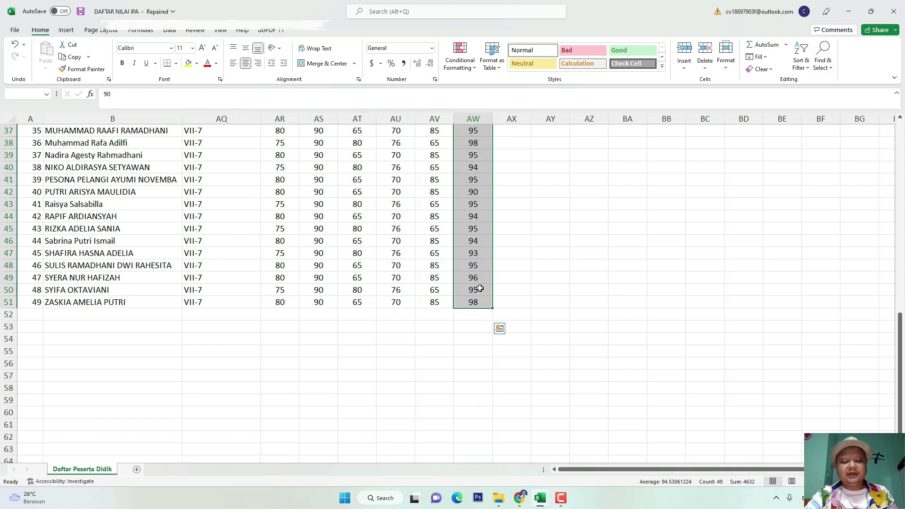
{"action": "key", "text": "ctrl+c"}
{"action": "mouse_move", "coordinate": [540, 503]}
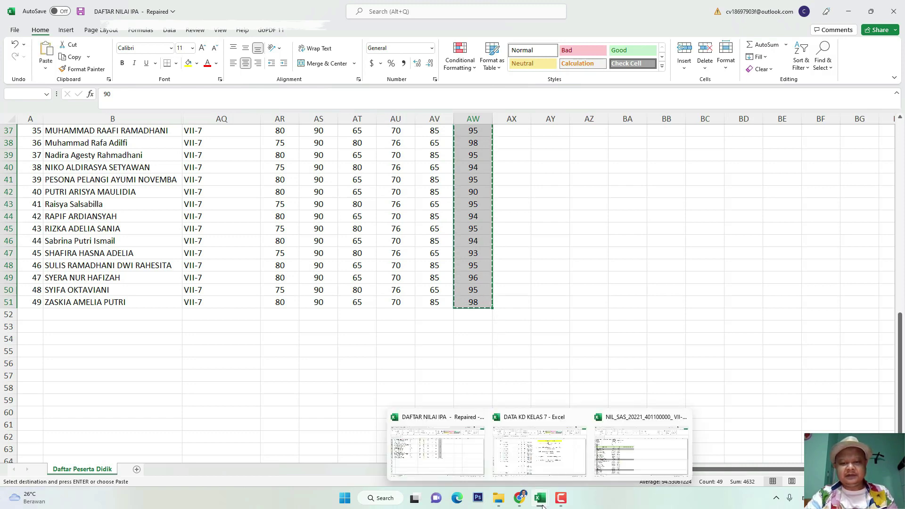
{"action": "left_click", "coordinate": [641, 450]}
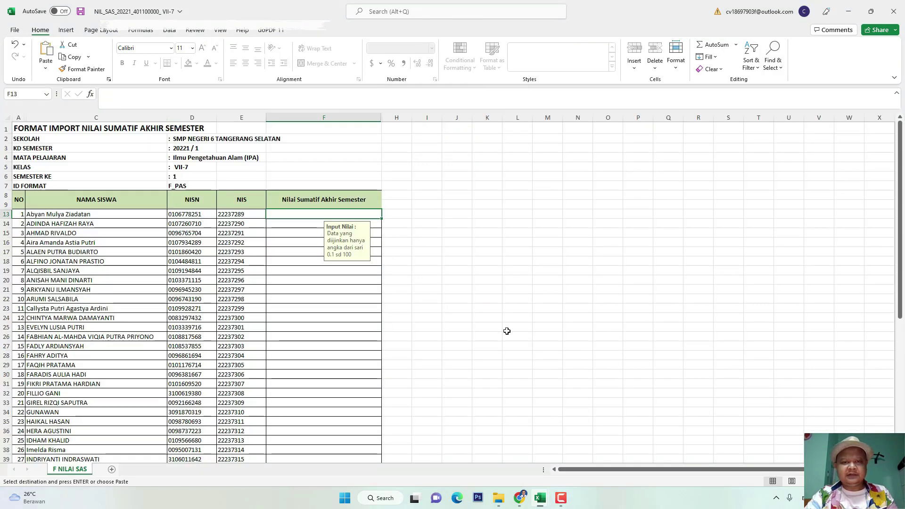
{"action": "key", "text": "ctrl+v"}
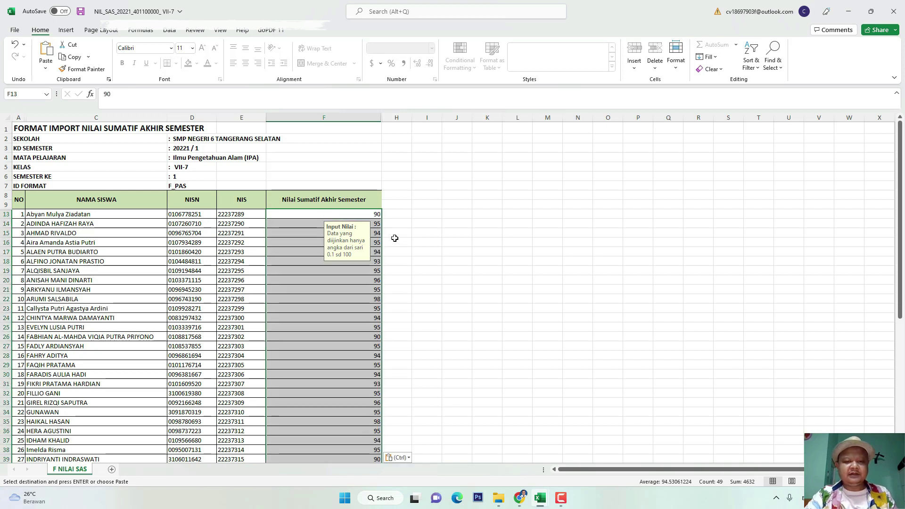
{"action": "scroll", "coordinate": [385, 251], "scroll_direction": "down", "scroll_amount": 10}
{"action": "scroll", "coordinate": [356, 297], "scroll_direction": "up", "scroll_amount": 12}
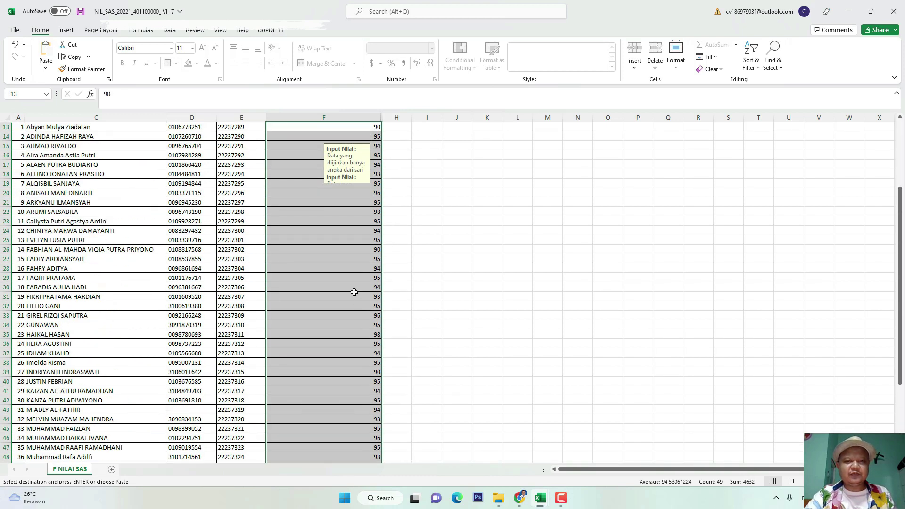
{"action": "left_click", "coordinate": [10, 30]}
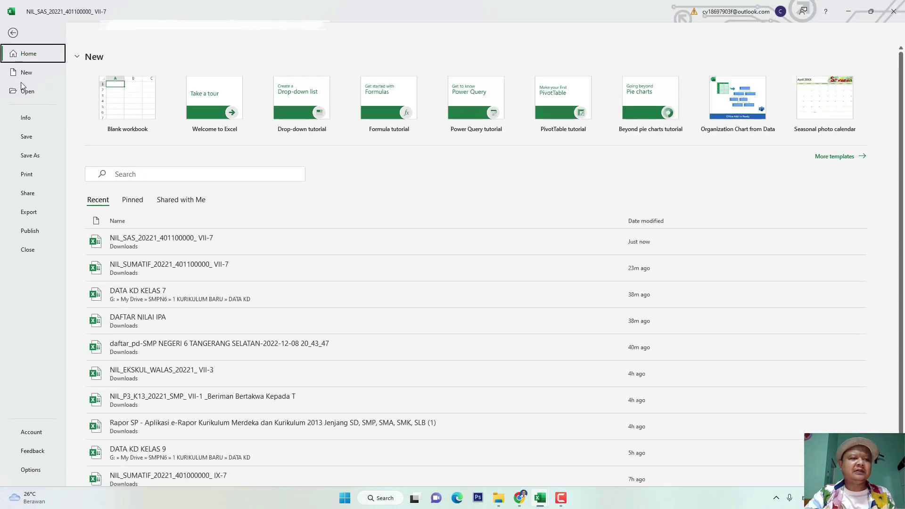
- Save and close NIL_SAS, minimize DAFTAR NILAI IPA, and return to Rapor SP in Chrome
{"action": "left_click", "coordinate": [25, 142]}
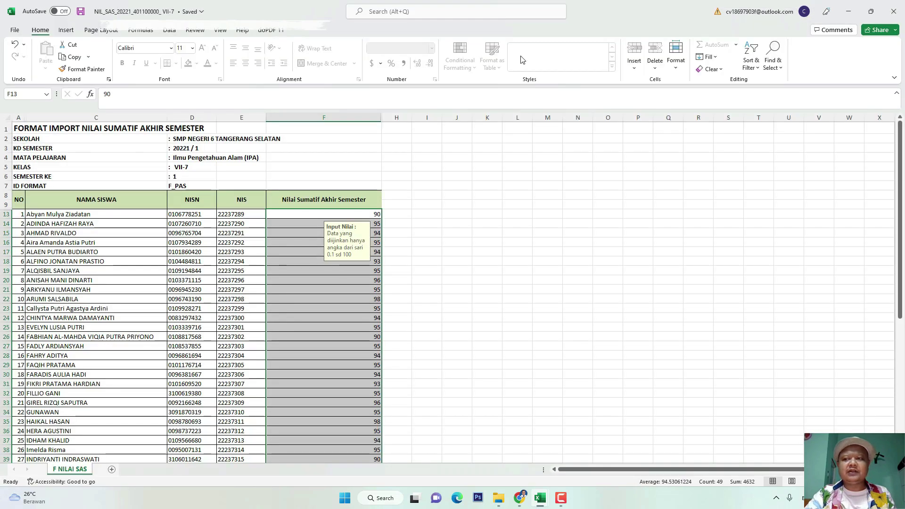
{"action": "left_click", "coordinate": [886, 16]}
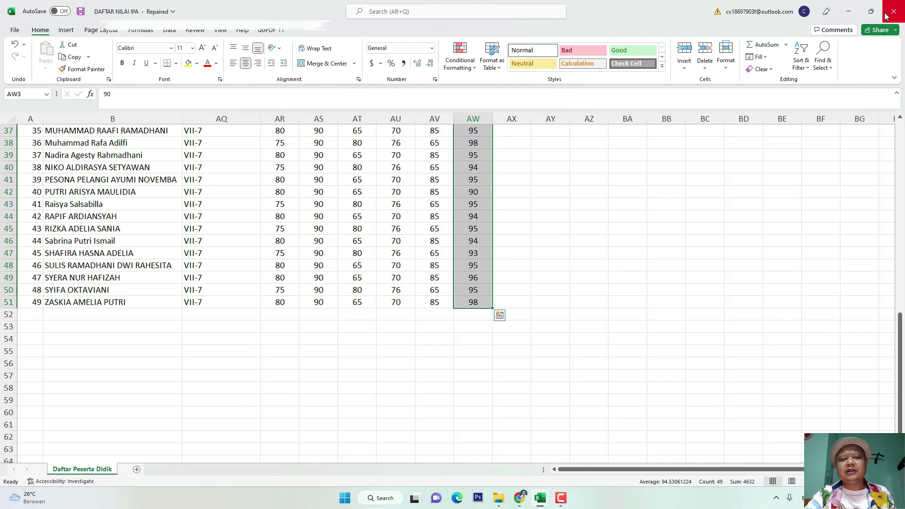
{"action": "left_click", "coordinate": [580, 350]}
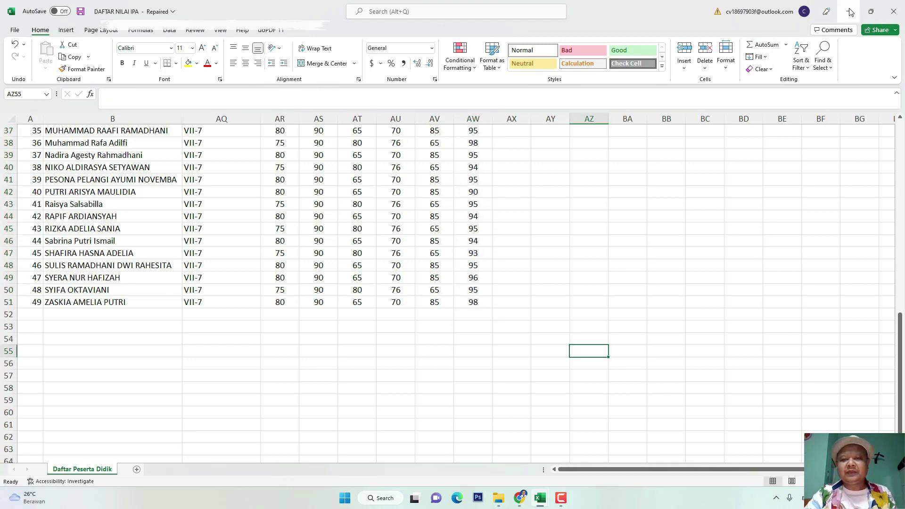
{"action": "left_click", "coordinate": [850, 11]}
{"action": "left_click", "coordinate": [521, 502]}
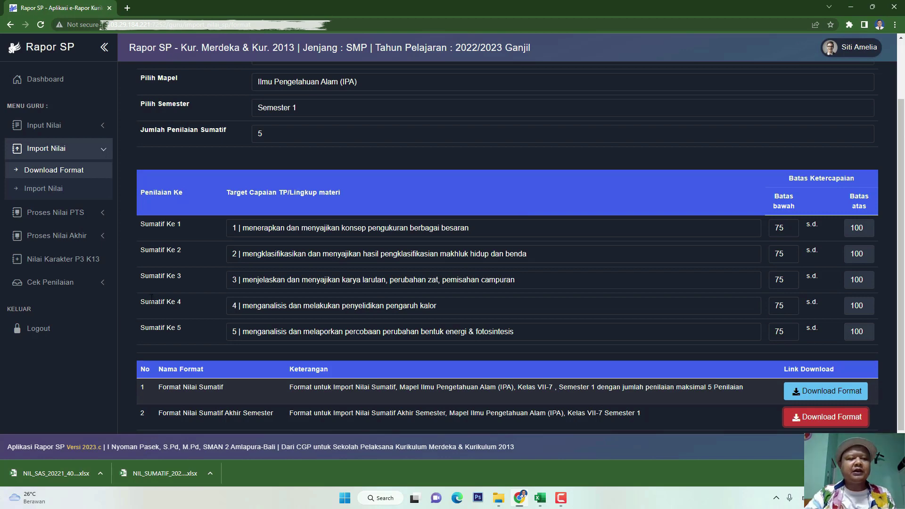
- On Import Nilai, choose Nilai Sumatif, attach NIL_SUMATIF_20221_401100000_ VII-7.xlsx and import it
{"action": "left_click", "coordinate": [45, 190]}
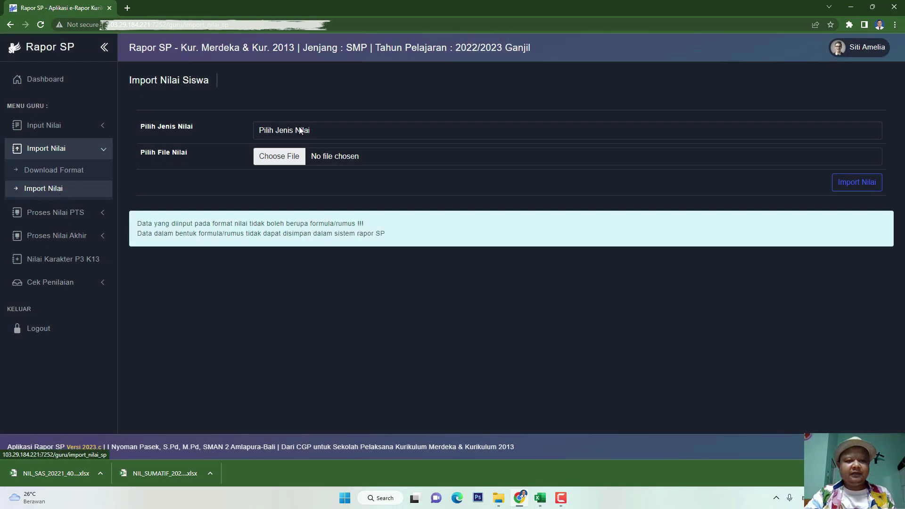
{"action": "left_click", "coordinate": [300, 130]}
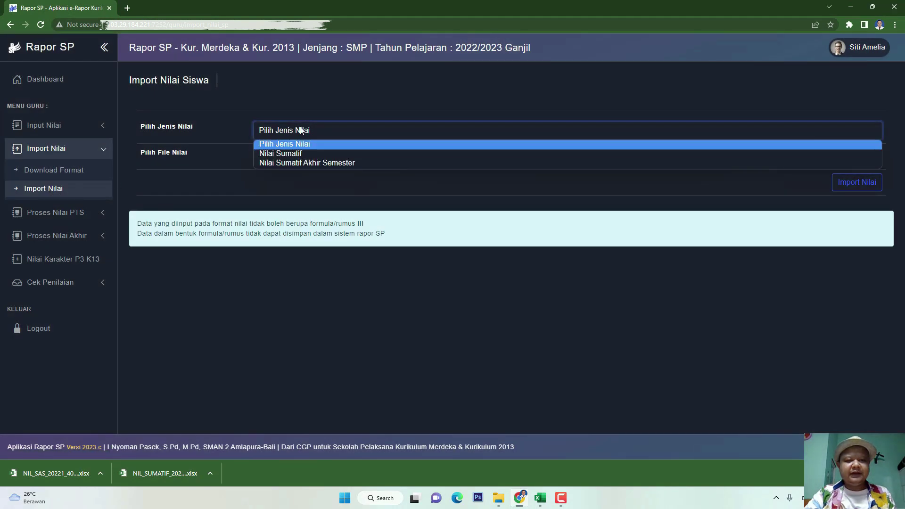
{"action": "left_click", "coordinate": [299, 154]}
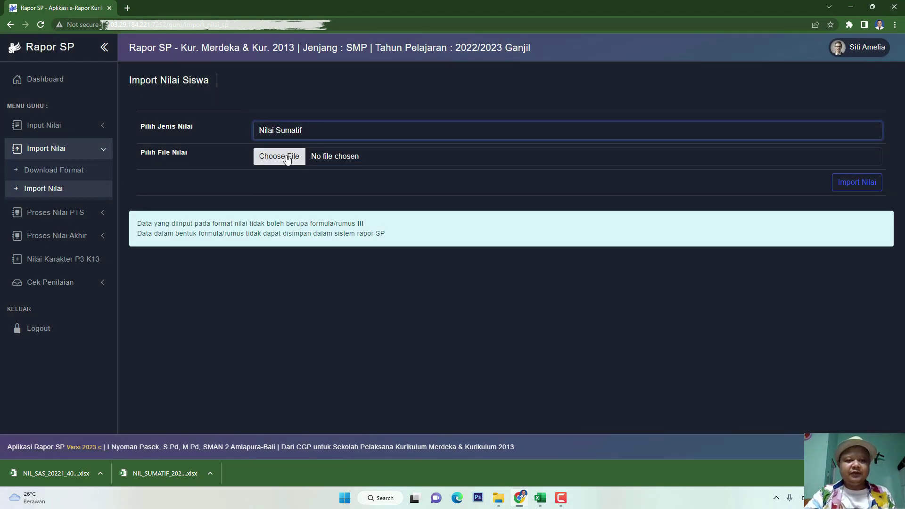
{"action": "left_click", "coordinate": [288, 159]}
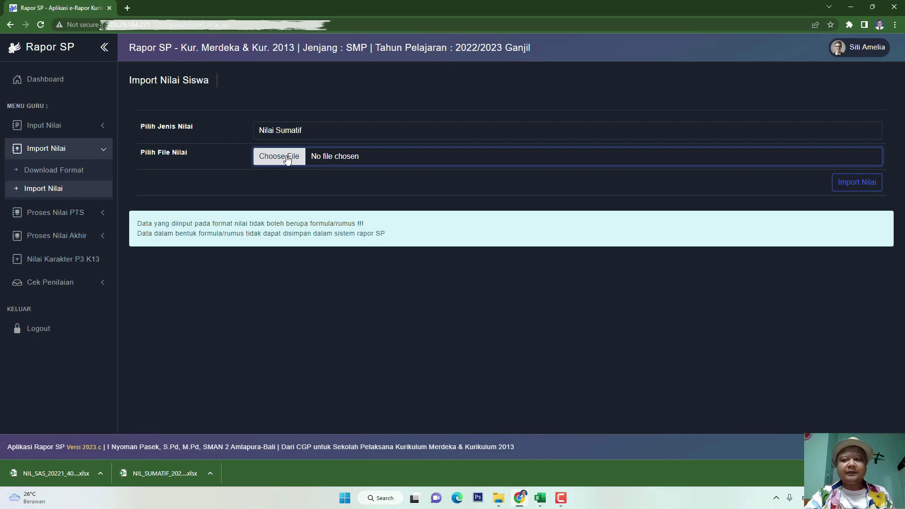
{"action": "left_click", "coordinate": [288, 159]}
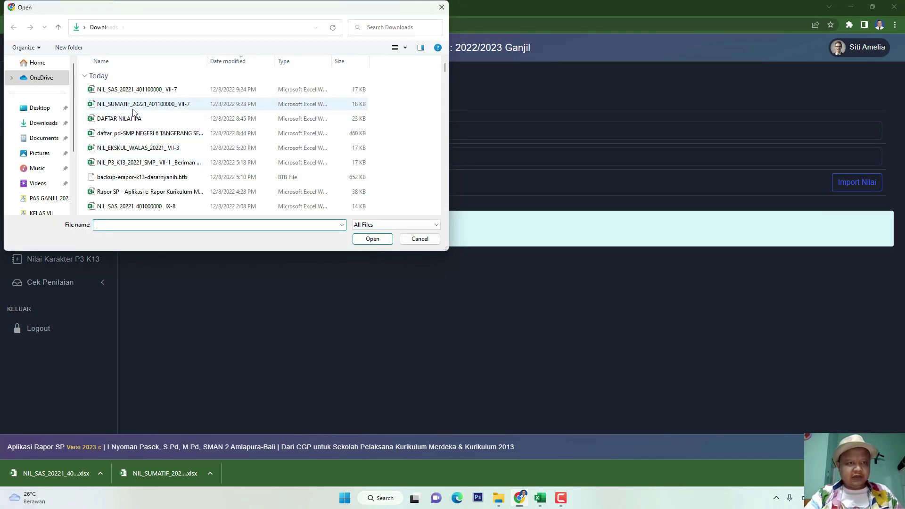
{"action": "left_click", "coordinate": [155, 105]}
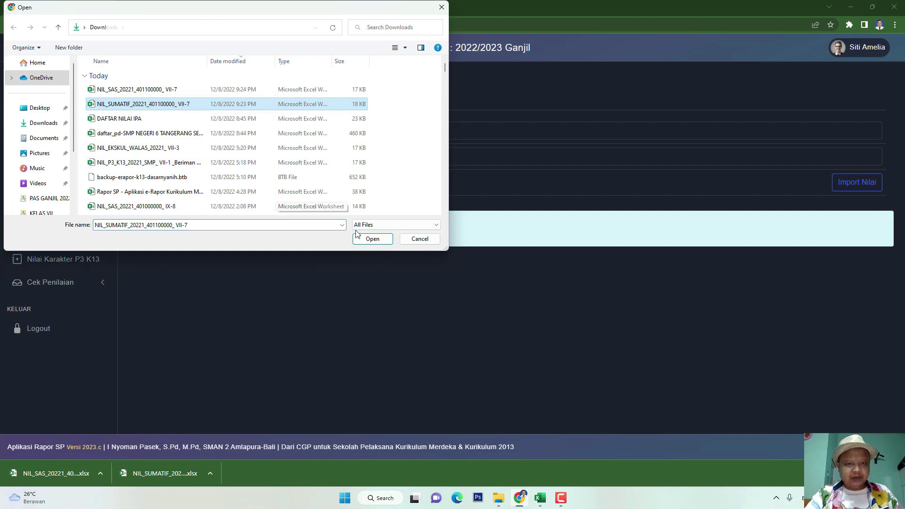
{"action": "left_click", "coordinate": [377, 239]}
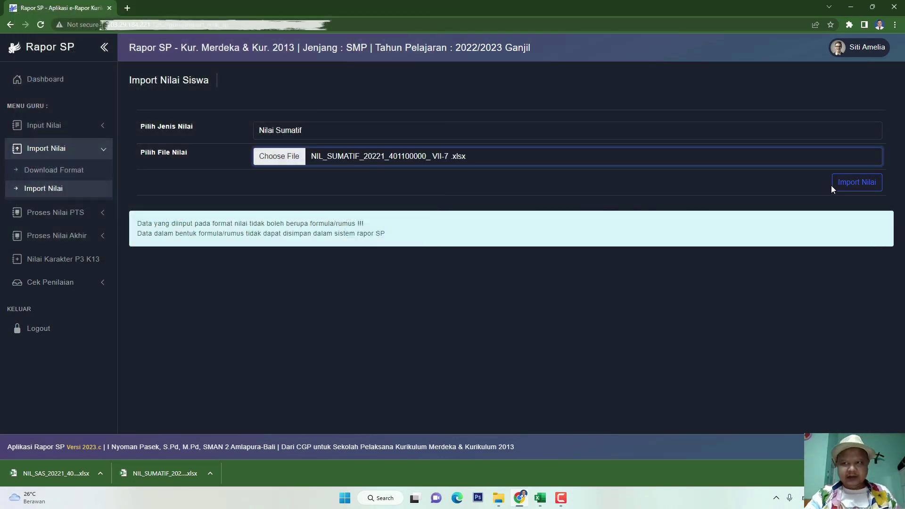
{"action": "left_click", "coordinate": [837, 185]}
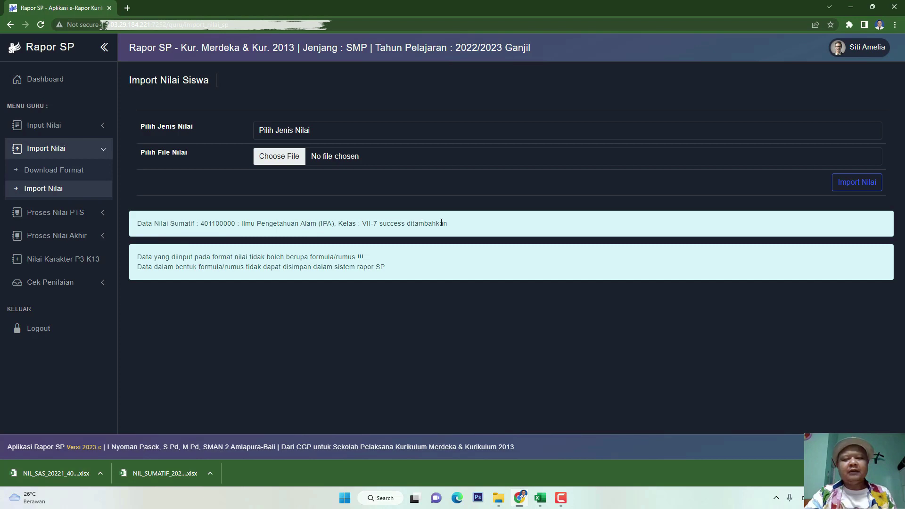
- Import NIL_SAS_20221_401100000_ VII-7.xlsx as Nilai Sumatif Akhir Semester for class VII-7 IPA
{"action": "left_click", "coordinate": [285, 130]}
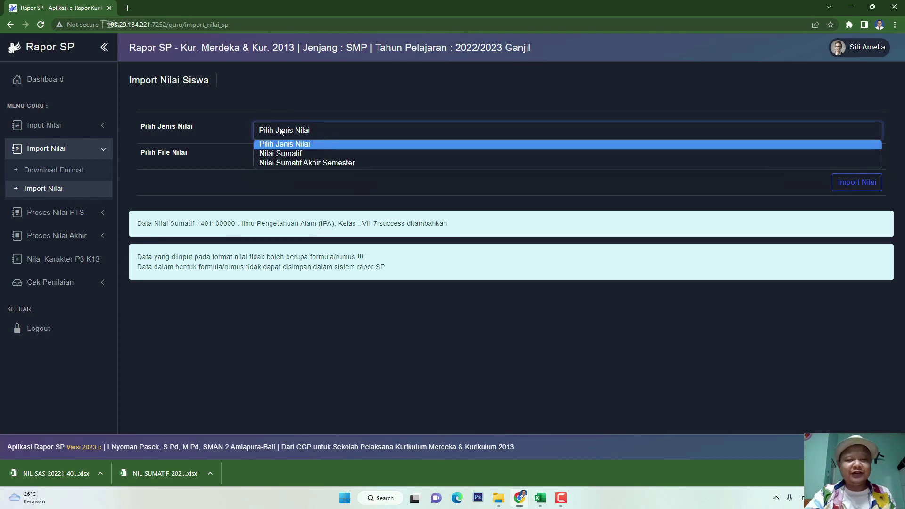
{"action": "left_click", "coordinate": [280, 163]}
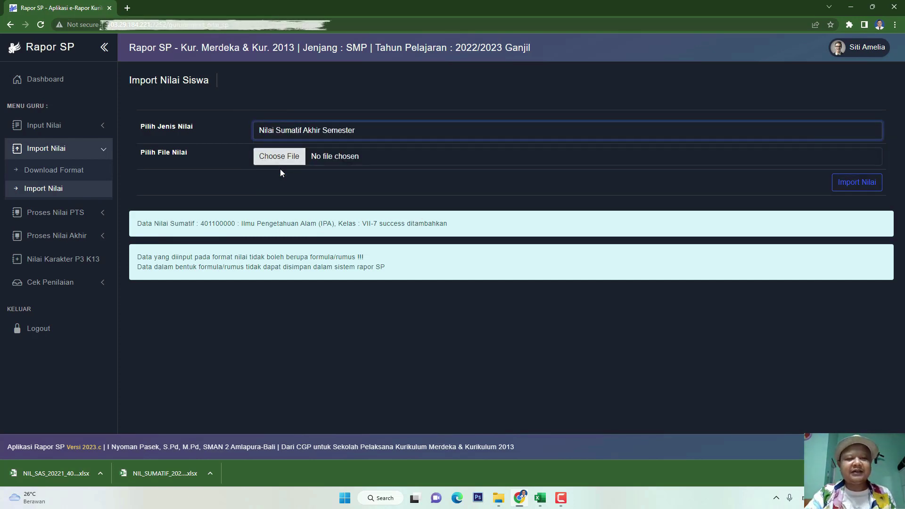
{"action": "left_click", "coordinate": [280, 156]}
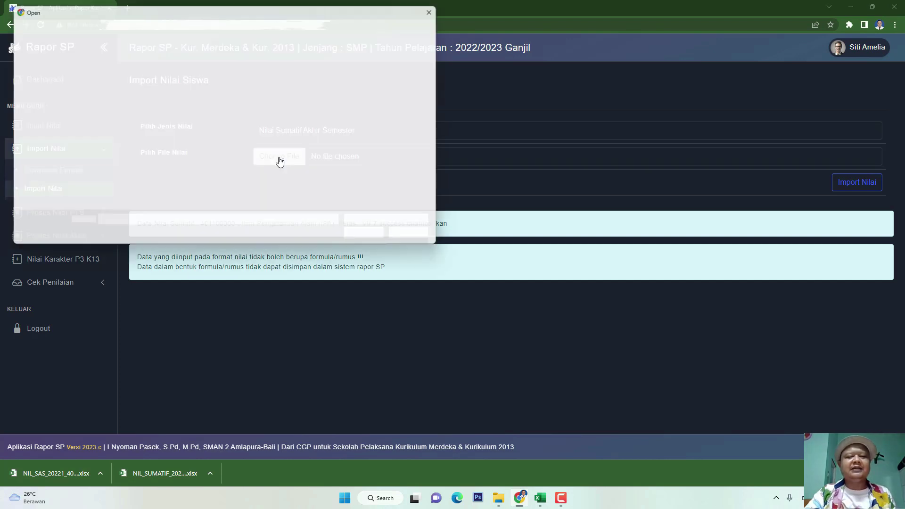
{"action": "left_click", "coordinate": [124, 93]}
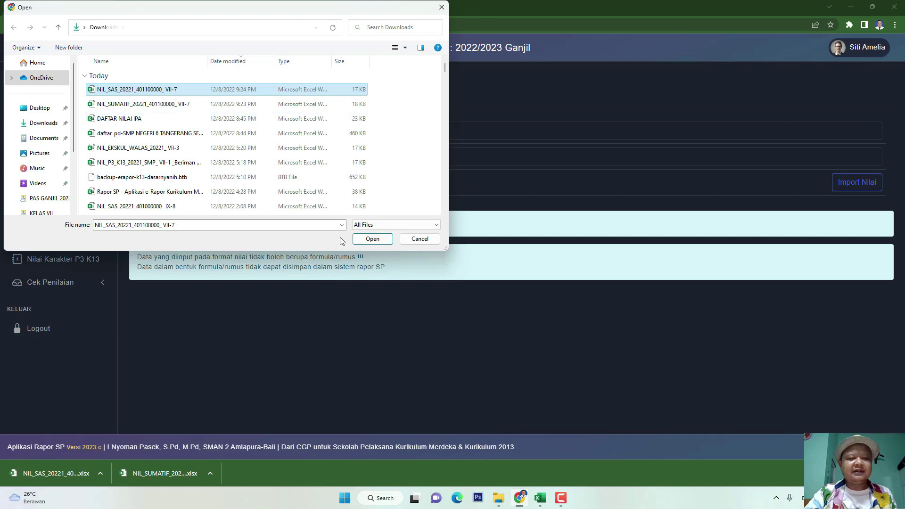
{"action": "left_click", "coordinate": [377, 240]}
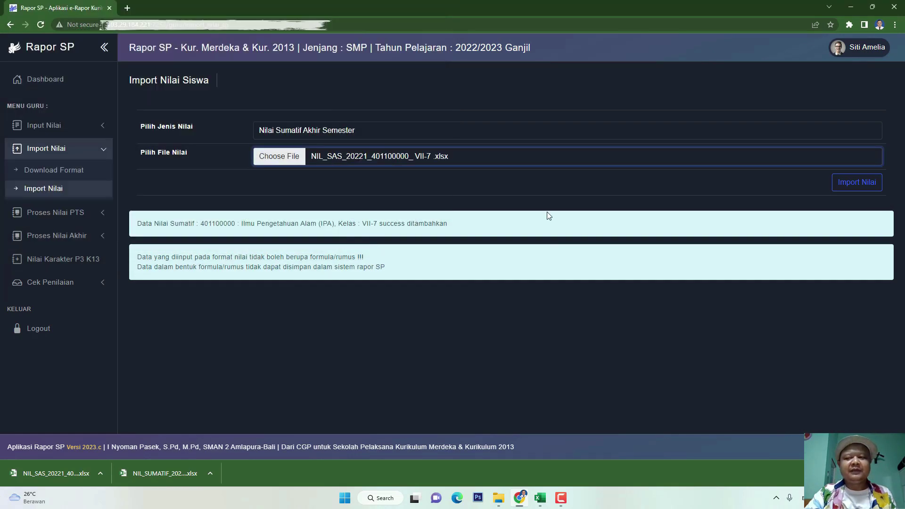
{"action": "left_click", "coordinate": [843, 186]}
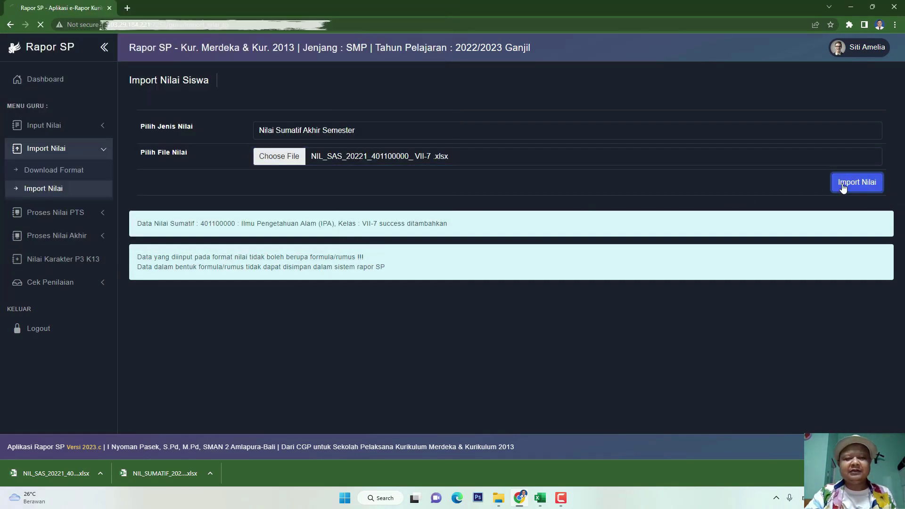